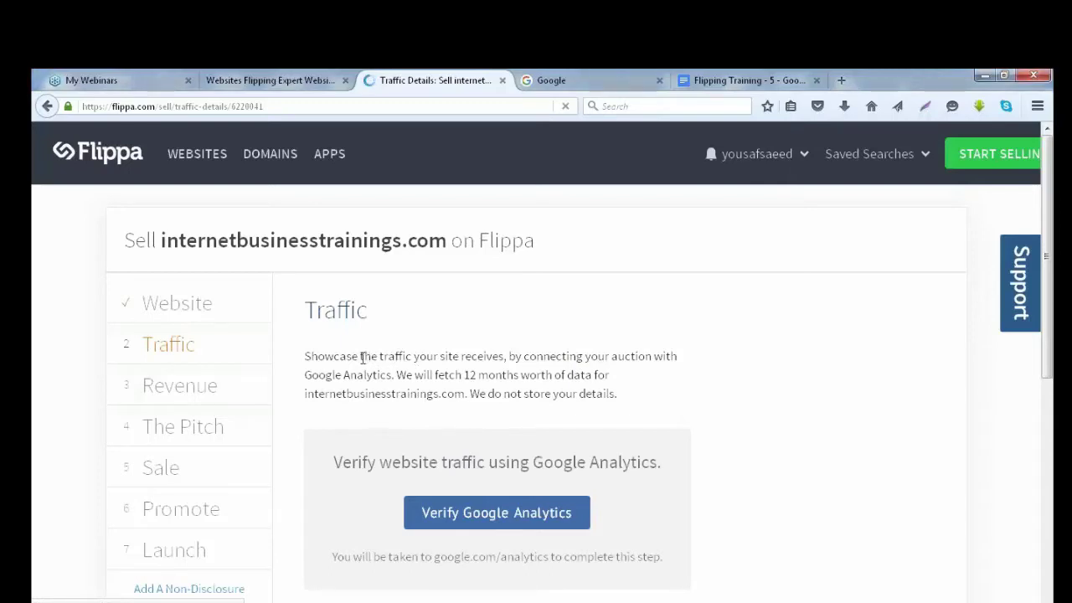
# Step: Review the Traffic section's explanation, the Google Analytics verification and the no-traffic option
pyautogui.moveTo(377, 355); pyautogui.dragTo(666, 356)
pyautogui.click(423, 376)
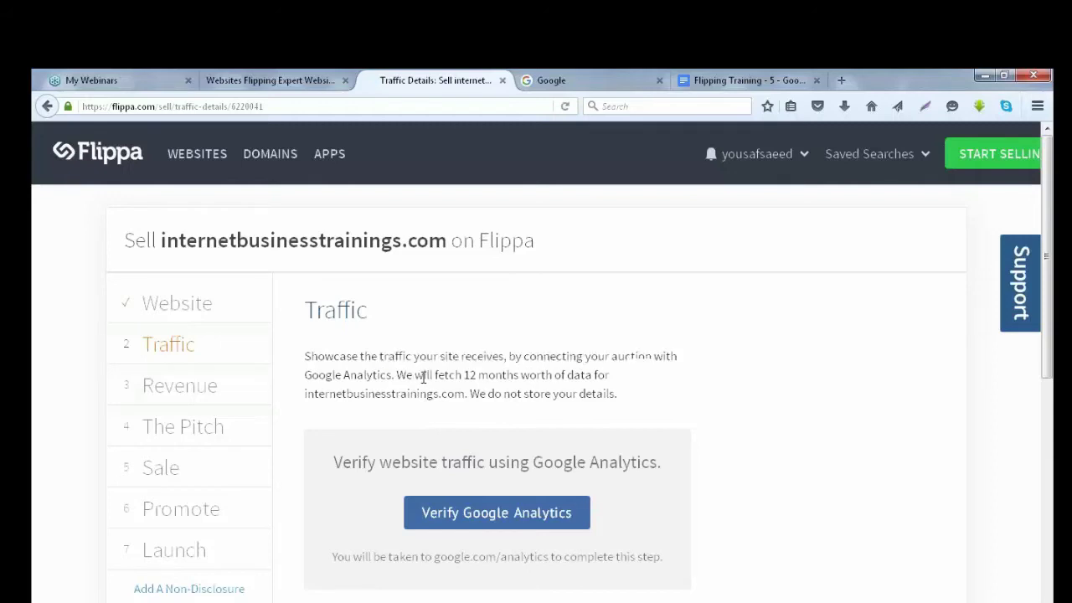
pyautogui.moveTo(436, 375); pyautogui.dragTo(592, 376)
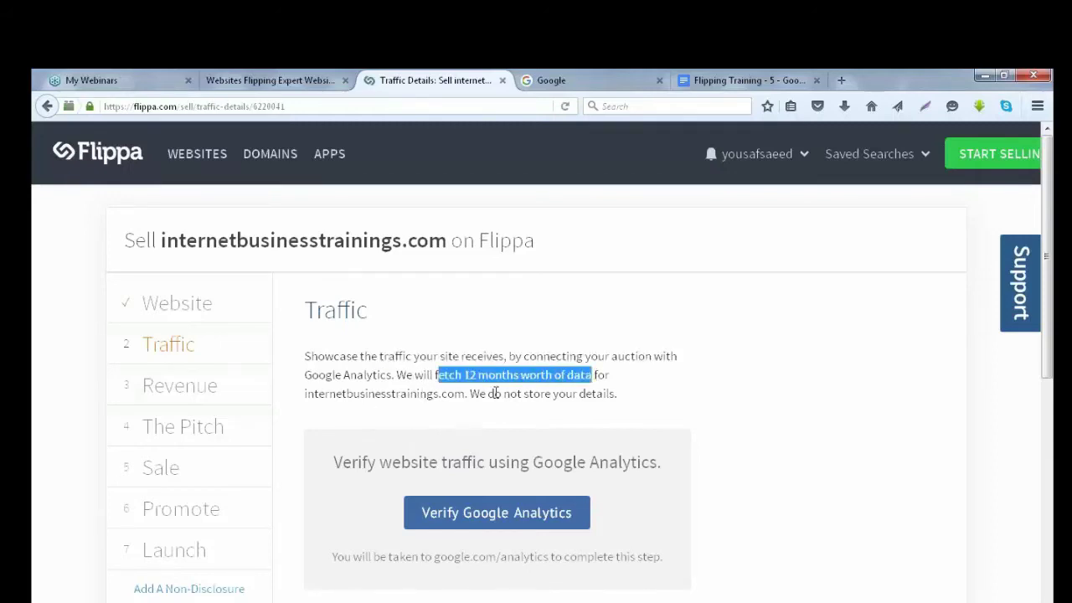
pyautogui.click(605, 410)
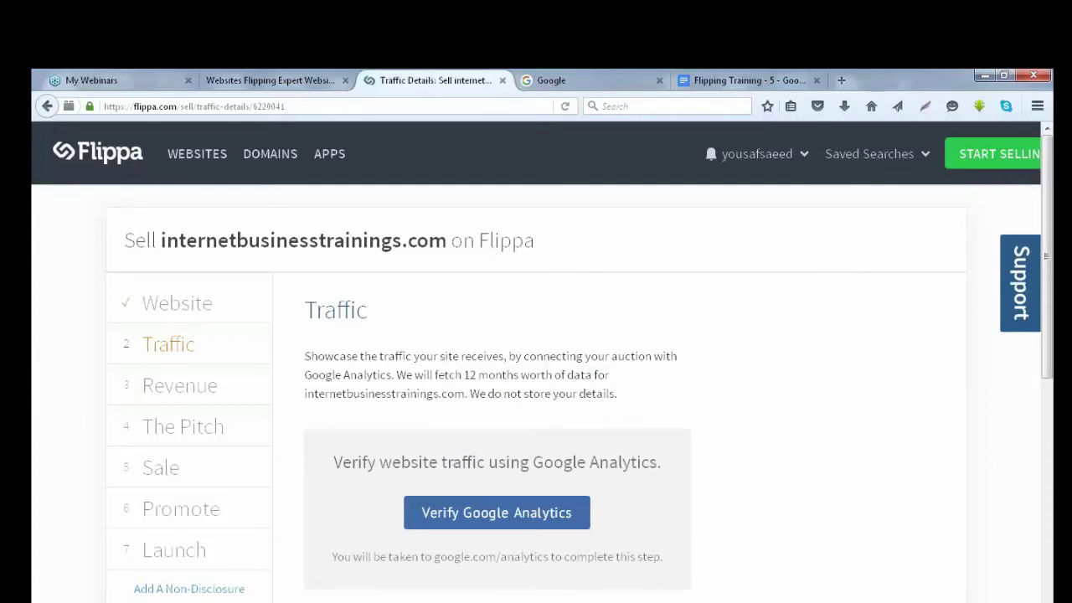
pyautogui.scroll(-1, 558, 416)
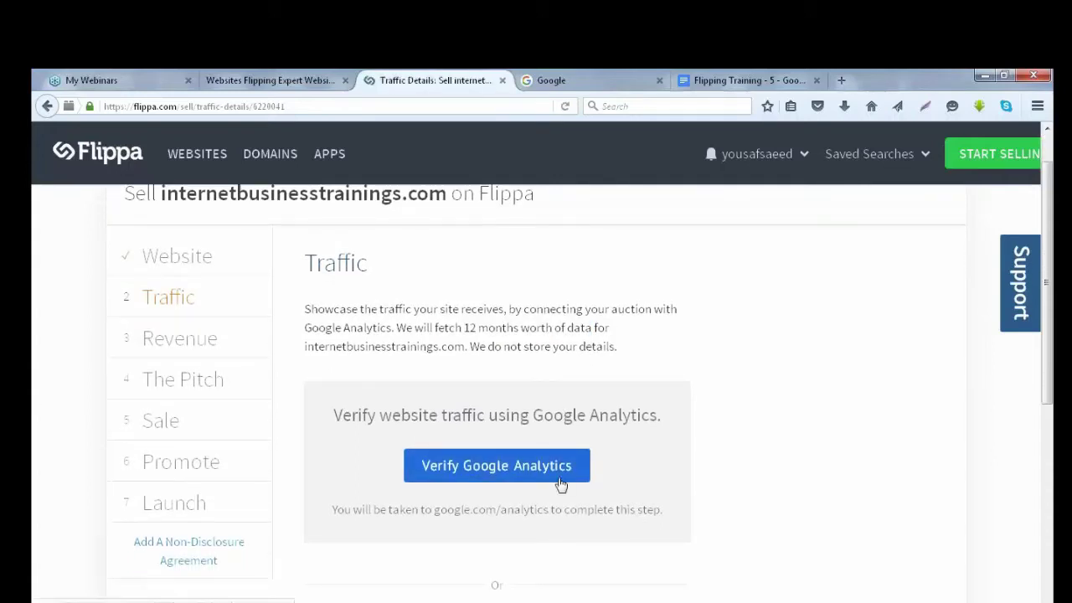
pyautogui.scroll(1, 560, 484)
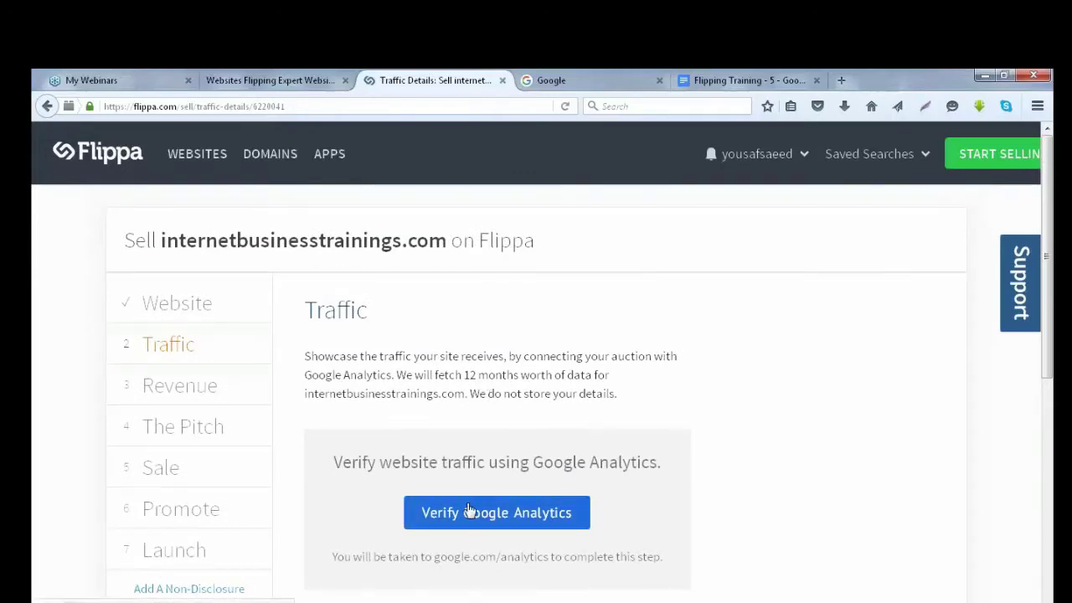
pyautogui.scroll(-1, 505, 509)
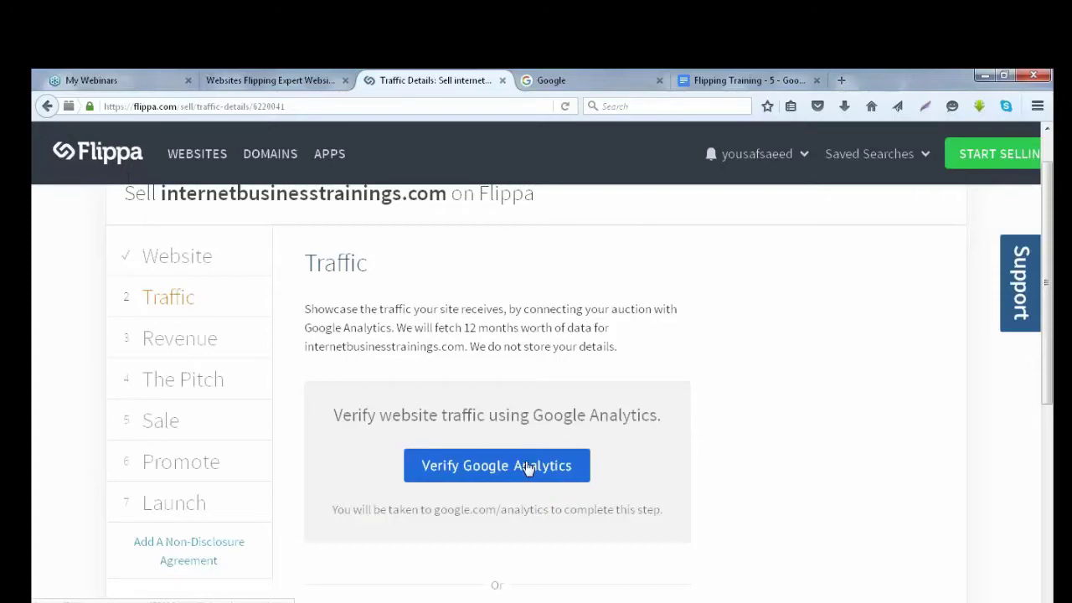
pyautogui.scroll(-2, 412, 455)
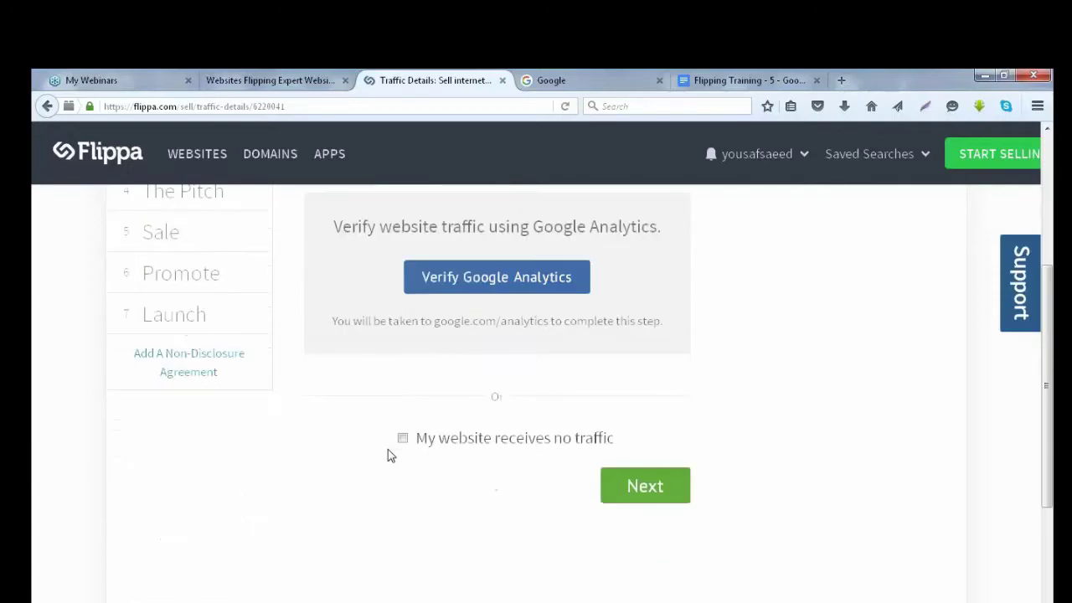
pyautogui.scroll(1, 388, 452)
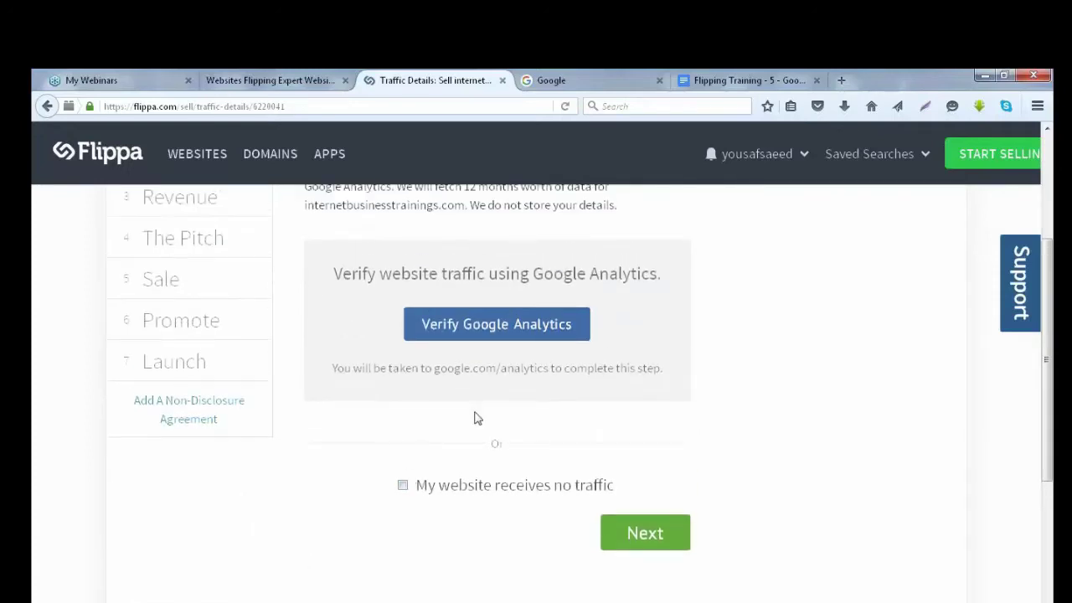
pyautogui.scroll(2, 488, 406)
pyautogui.scroll(-2, 490, 428)
pyautogui.moveTo(219, 155)
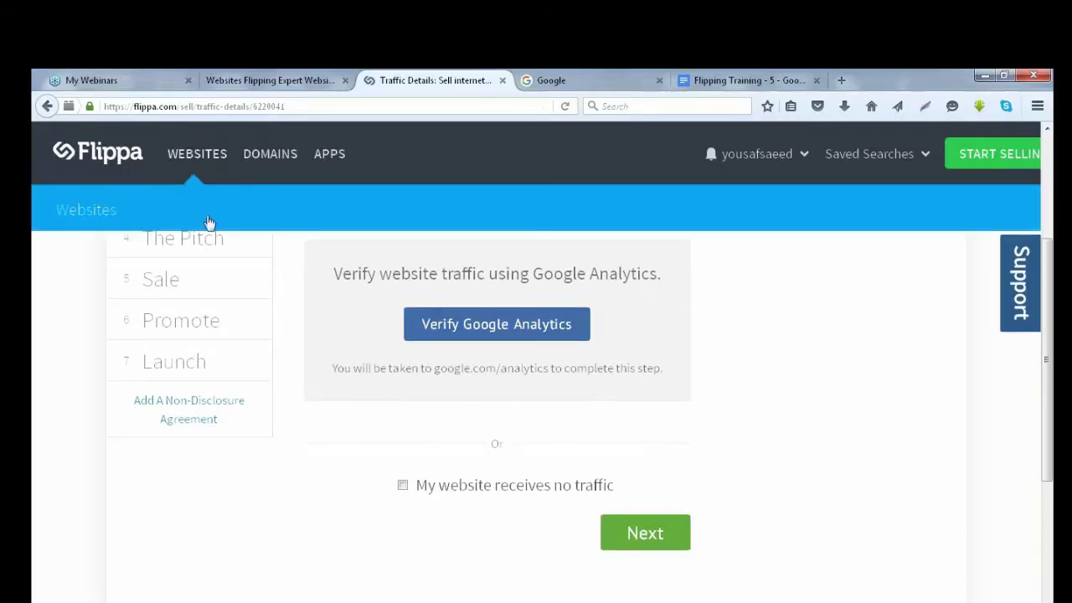
pyautogui.rightClick(79, 215)
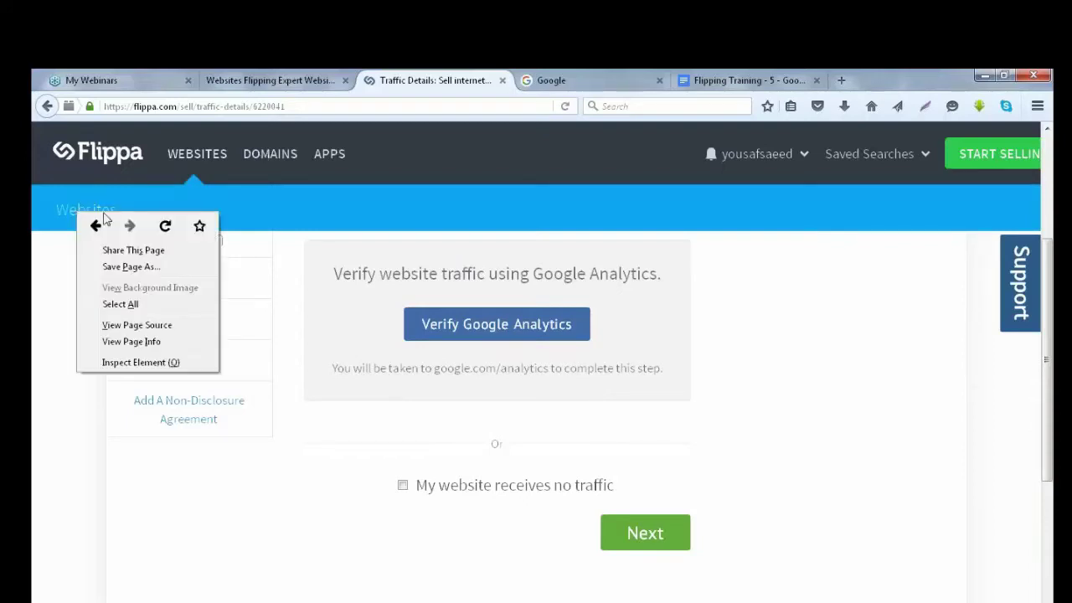
pyautogui.click(31, 302)
pyautogui.moveTo(289, 165)
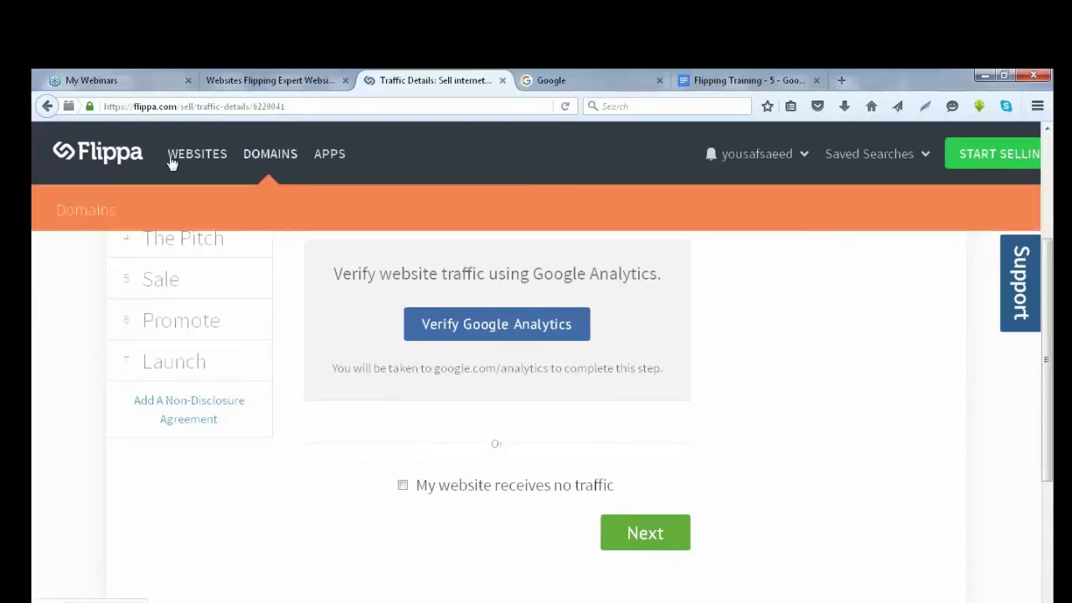
pyautogui.moveTo(194, 156)
pyautogui.rightClick(73, 212)
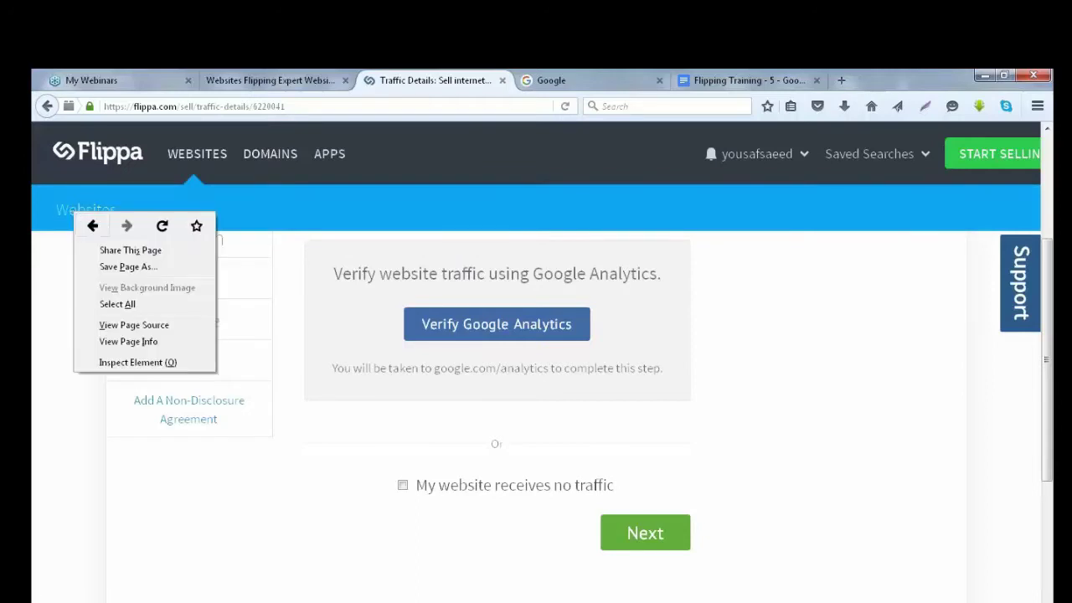
pyautogui.click(36, 373)
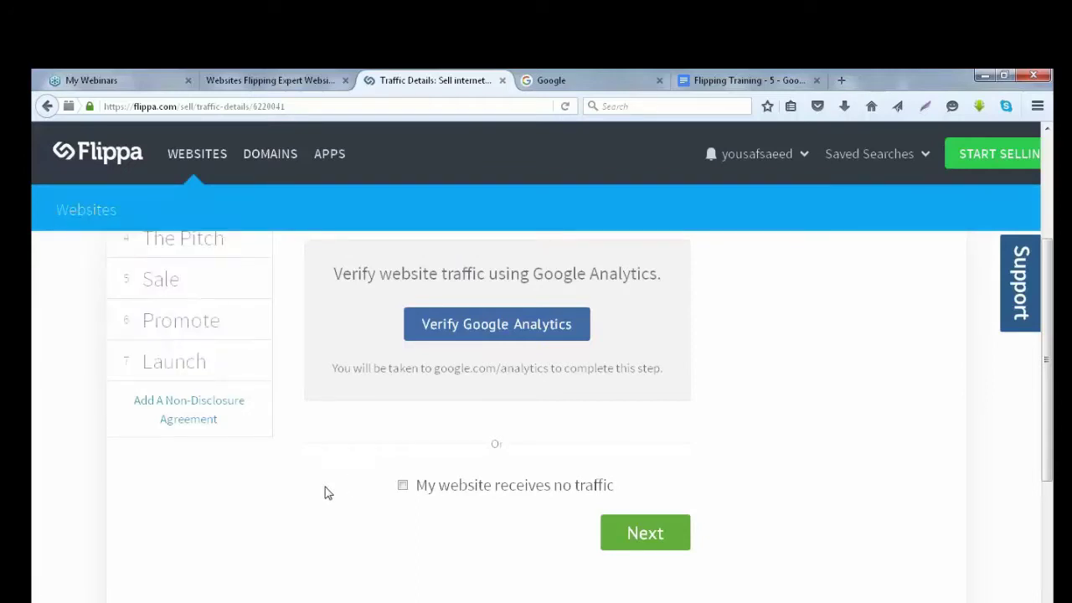
# Step: Look over the traffic options and continue to the Revenue section without verifying Google Analytics
pyautogui.scroll(-1, 337, 462)
pyautogui.scroll(2, 339, 463)
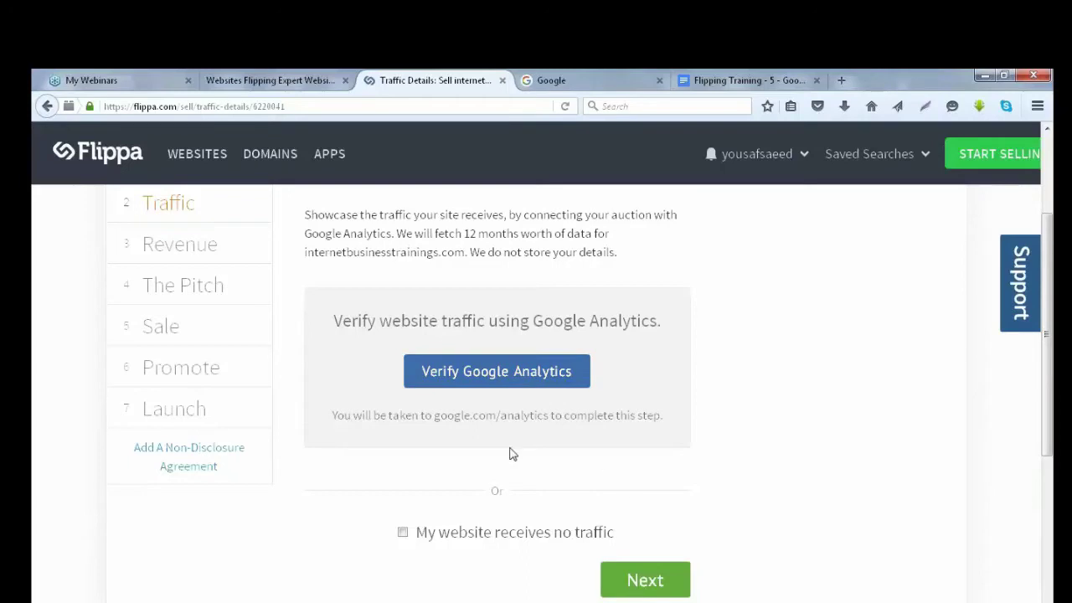
pyautogui.scroll(-2, 509, 450)
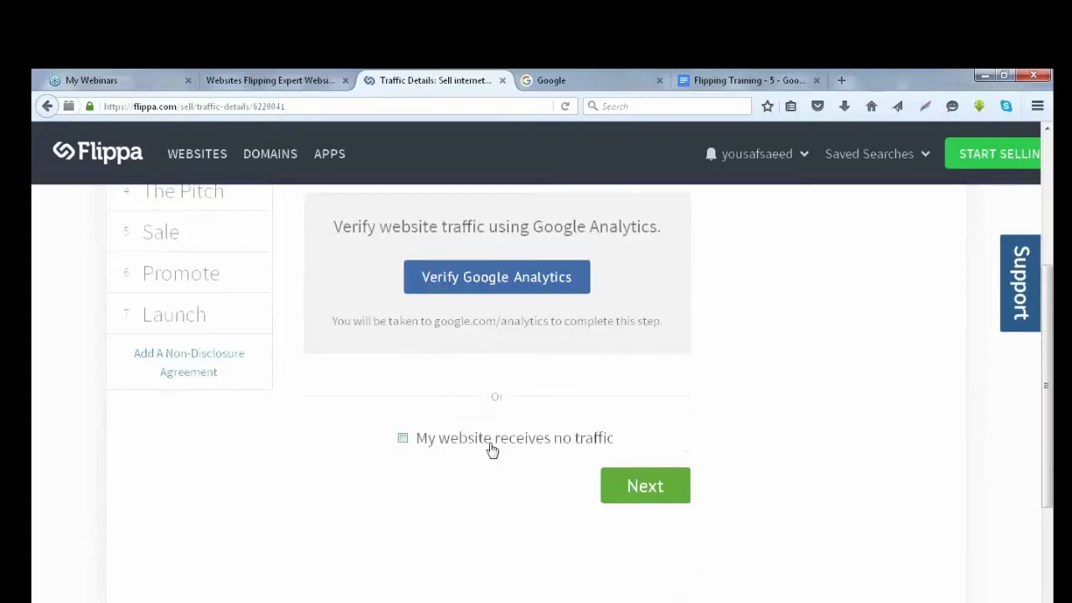
pyautogui.click(428, 444)
pyautogui.scroll(5, 536, 394)
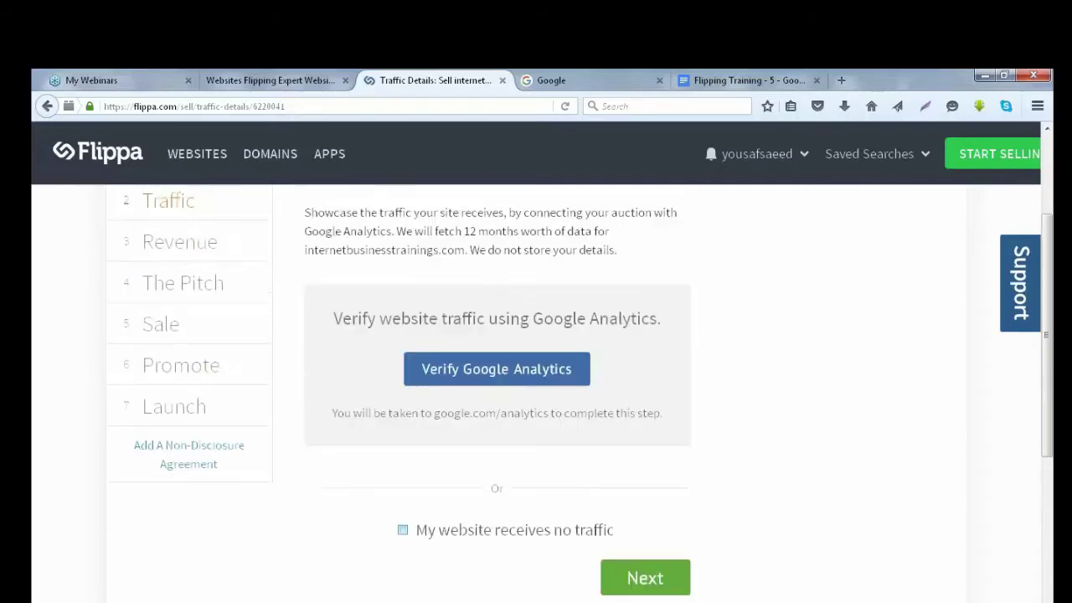
pyautogui.scroll(-3, 536, 394)
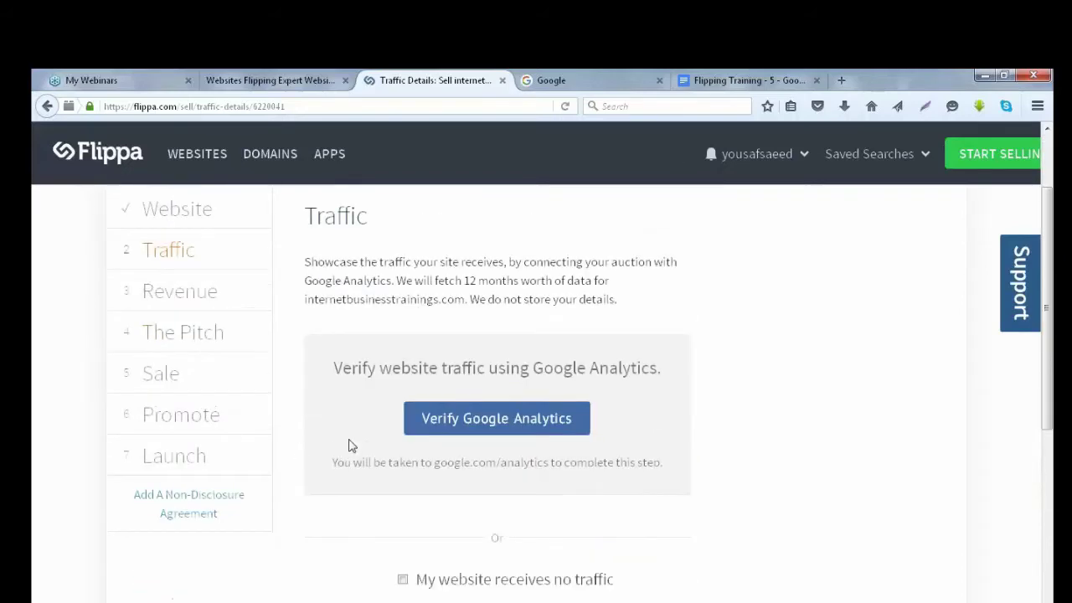
pyautogui.scroll(-2, 514, 474)
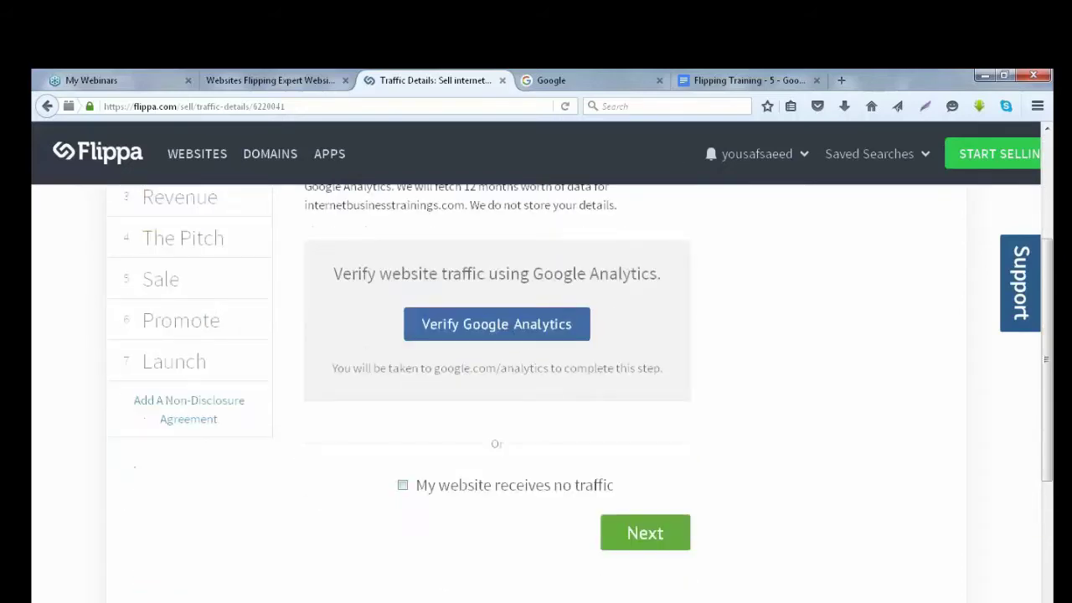
pyautogui.click(645, 543)
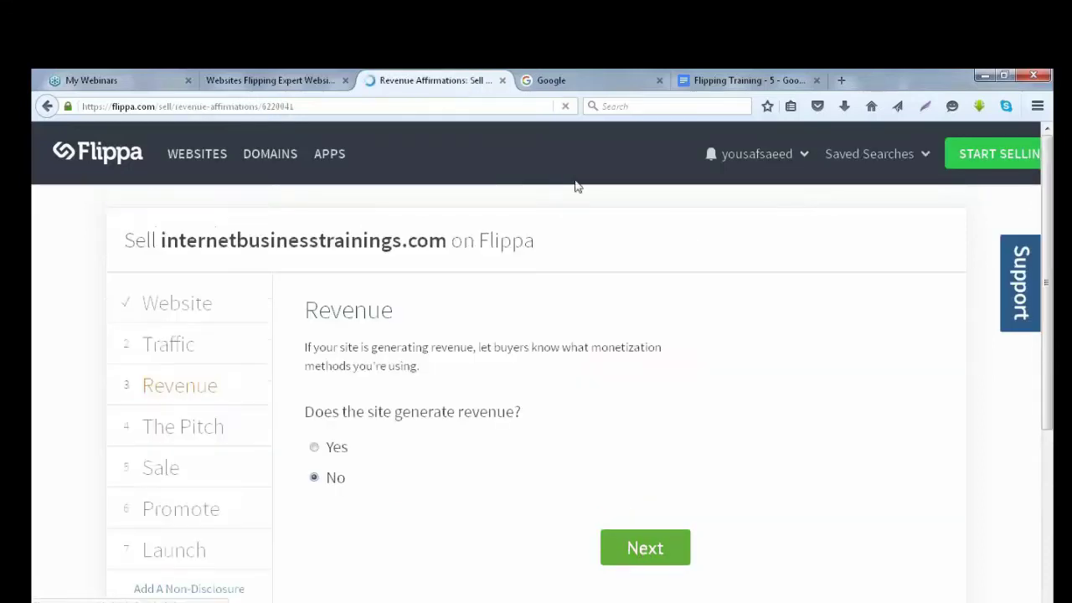
# Step: Revisit the Traffic section of the listing and return to the Revenue section
pyautogui.click(166, 355)
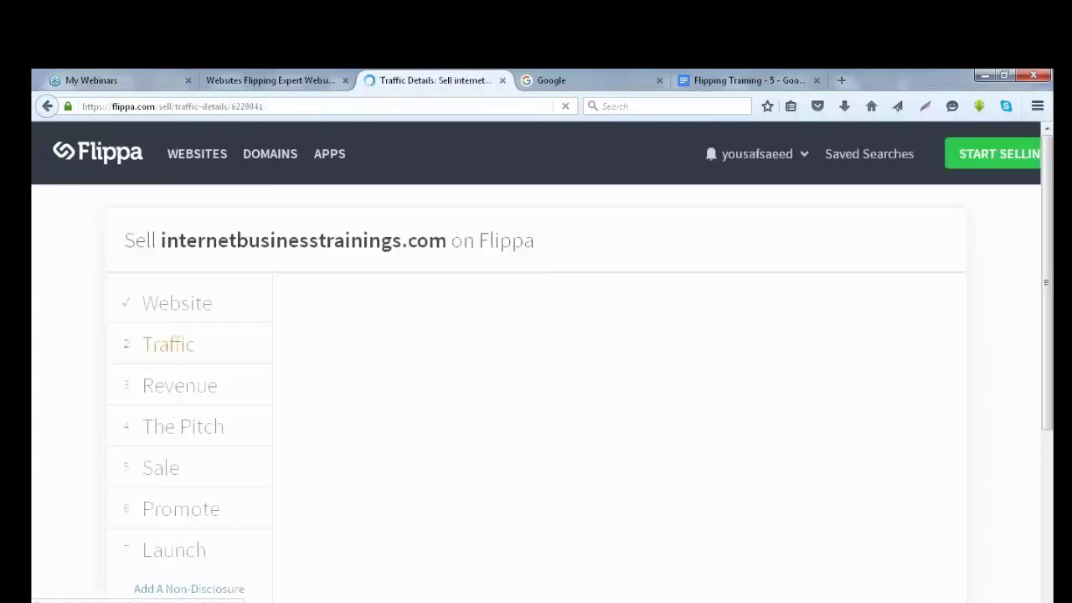
pyautogui.scroll(-1, 168, 335)
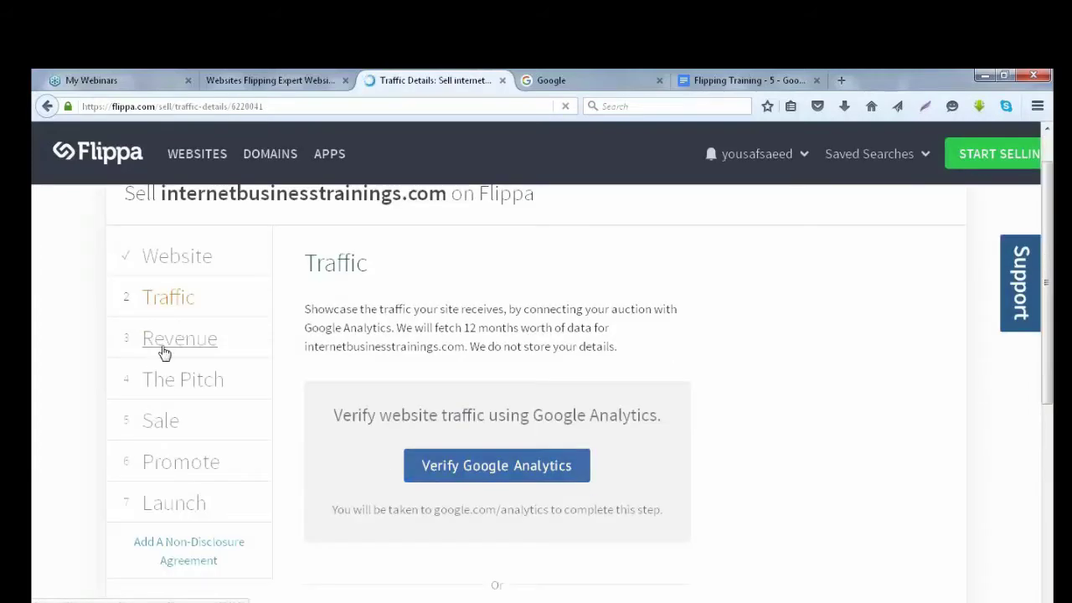
pyautogui.click(161, 350)
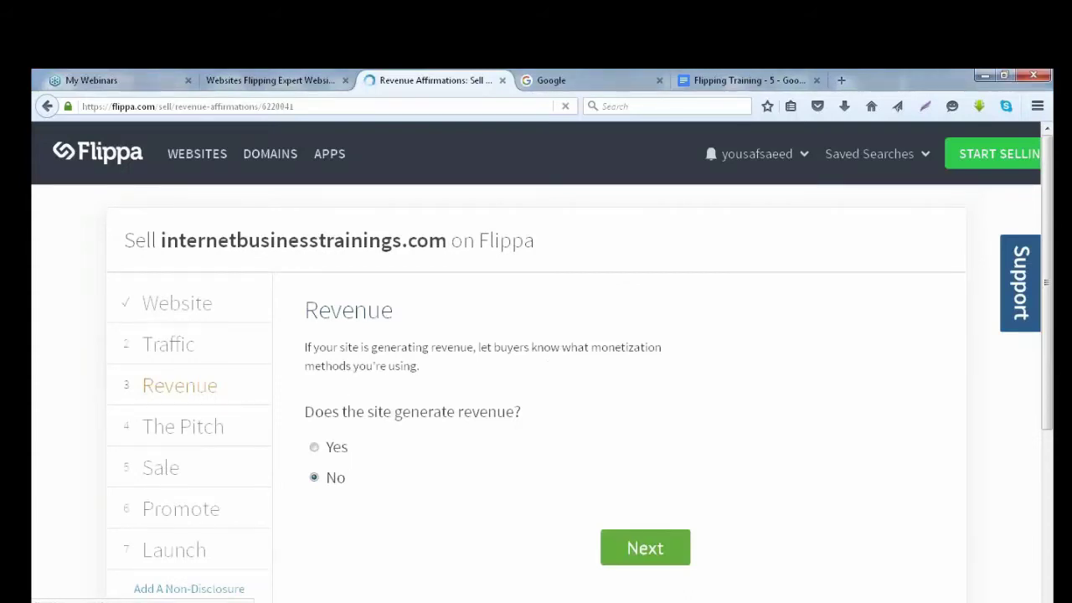
# Step: Answer Yes to whether the site generates revenue and show the monetization method choices
pyautogui.scroll(-1, 565, 427)
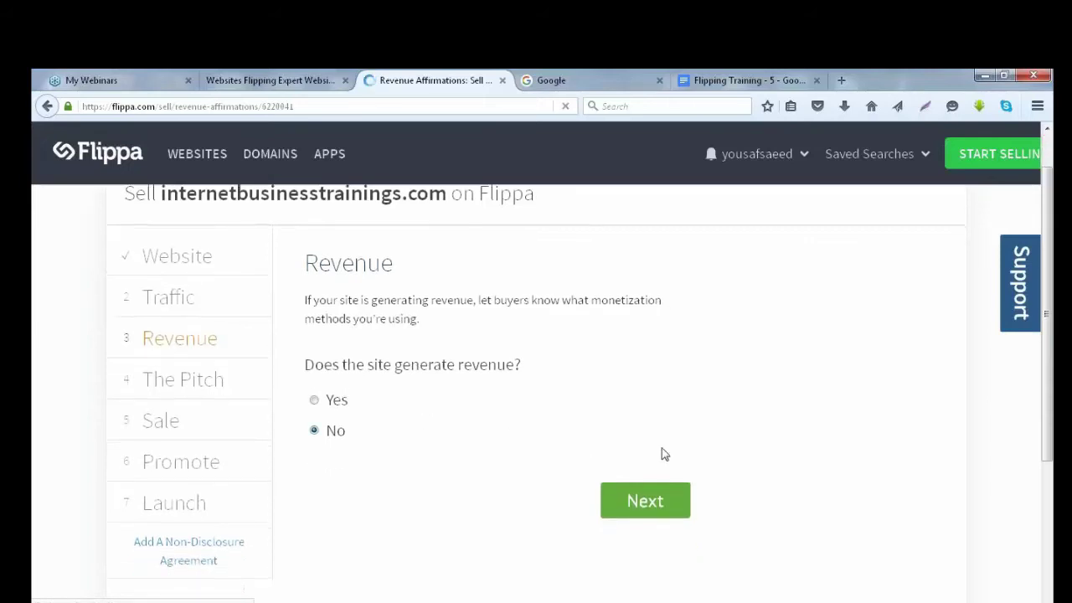
pyautogui.click(314, 400)
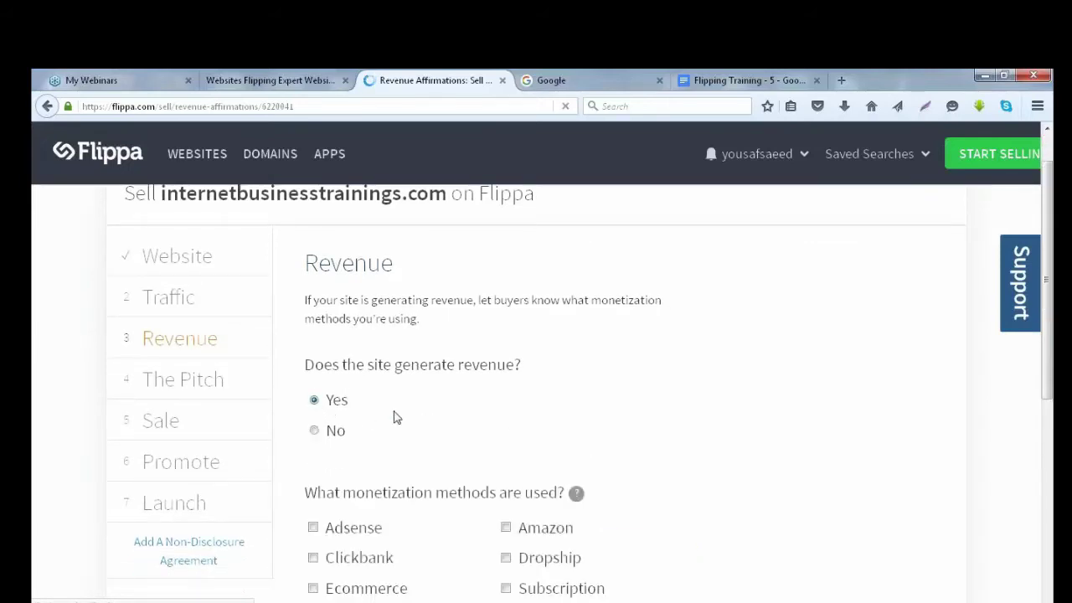
pyautogui.scroll(-2, 453, 426)
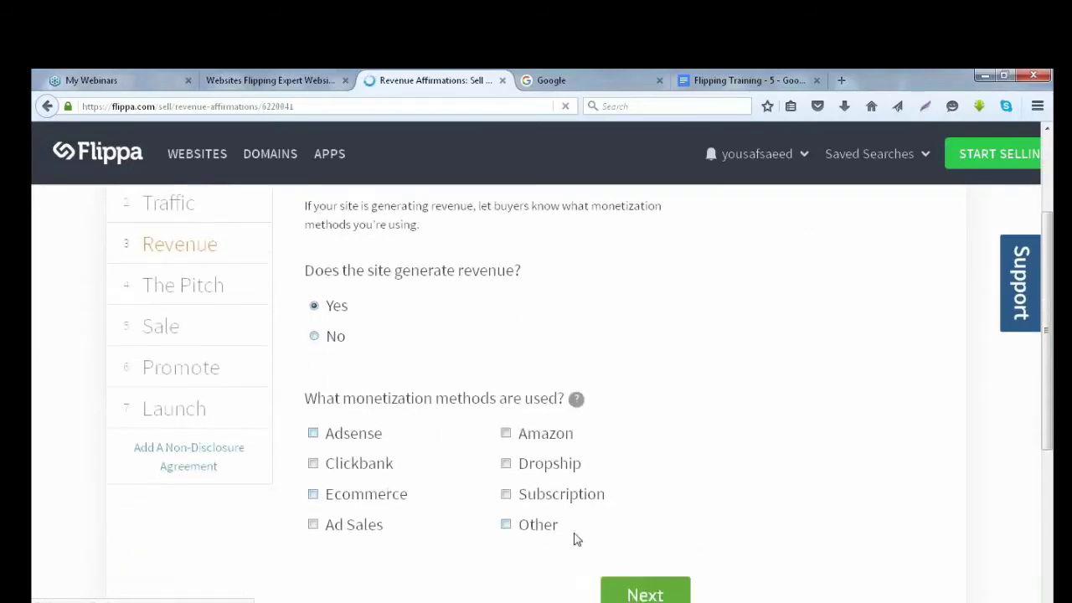
# Step: Copy the monetization methods question with all its options into the Flipping Training - 5 Google Docs document, below the list ending in Other
pyautogui.moveTo(576, 538); pyautogui.dragTo(312, 409)
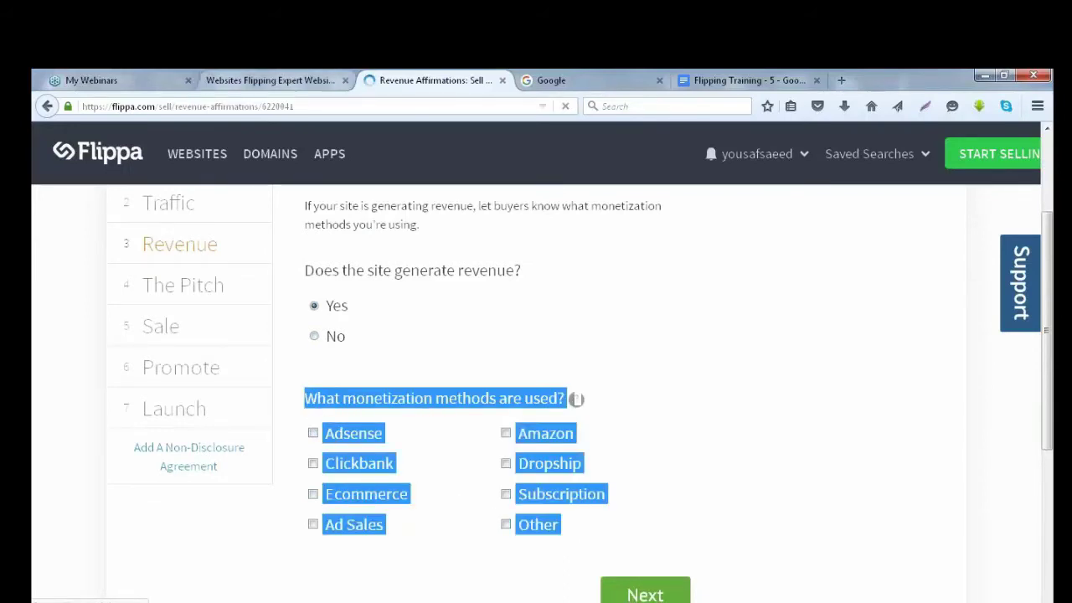
pyautogui.click(746, 80)
pyautogui.scroll(-3, 377, 438)
pyautogui.click(405, 382)
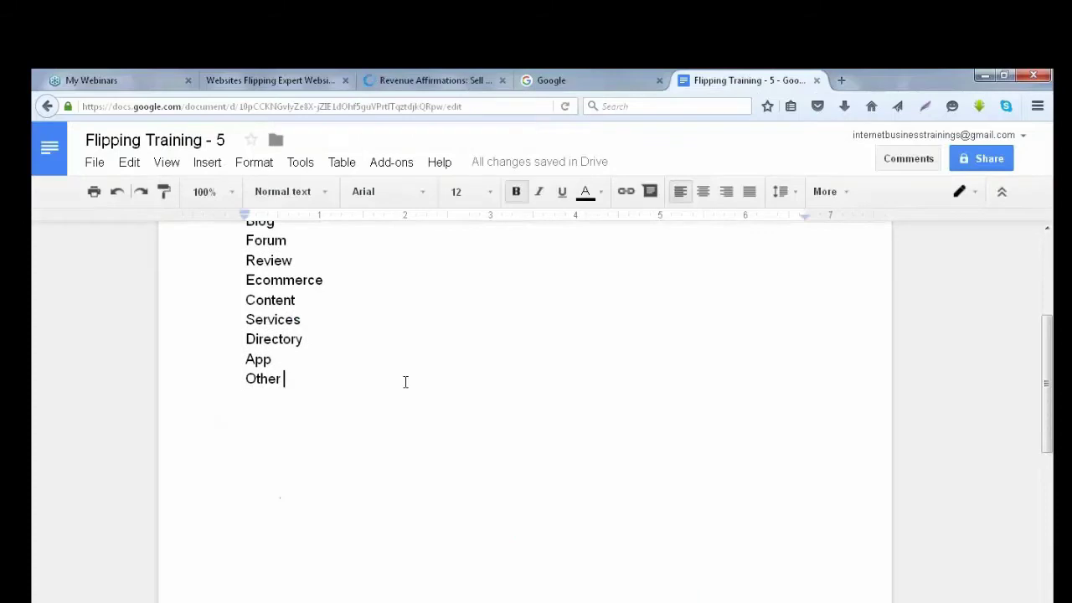
pyautogui.press('Return')
pyautogui.press('Return')
pyautogui.press('Return')
pyautogui.write('What monetization methods are used? ? Adsense Amazon Clickbank Dropship Ecommerce Subscription Ad Sales Other')
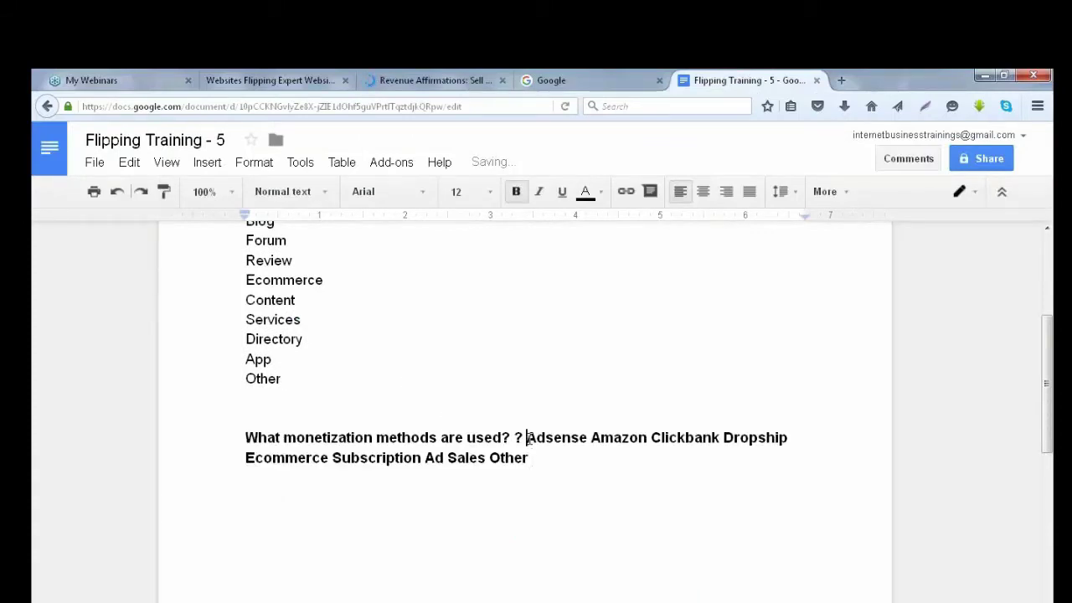
# Step: Split the pasted options onto separate lines: Adsense, Amazon, Clickbank, Dropship, Ecommerce, Subscription, Ad Sales and Other
pyautogui.press('Return')
pyautogui.click(309, 457)
pyautogui.press('Return')
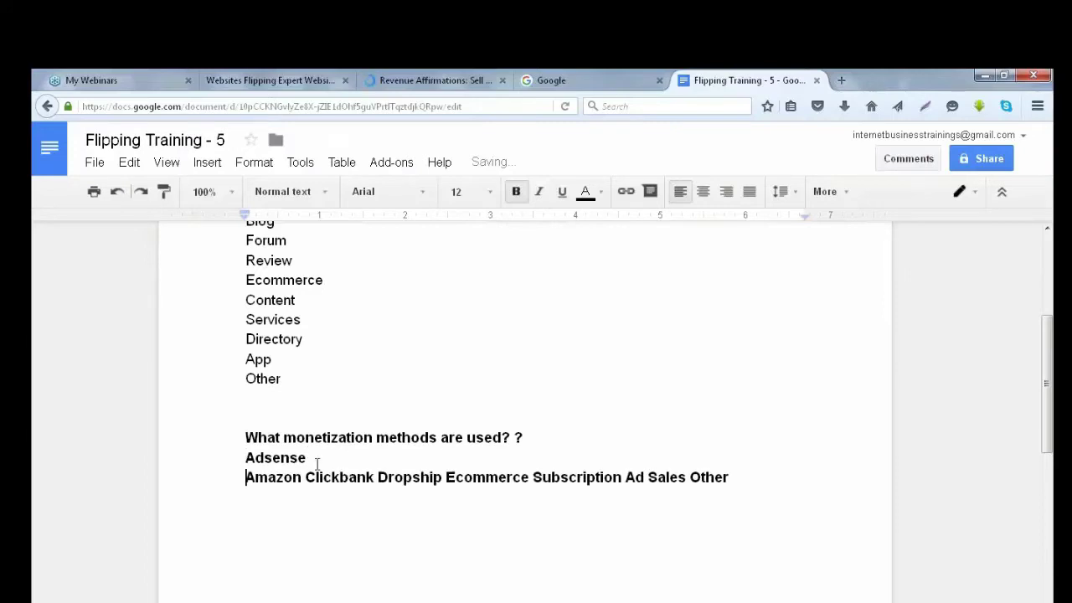
pyautogui.click(306, 477)
pyautogui.press('Return')
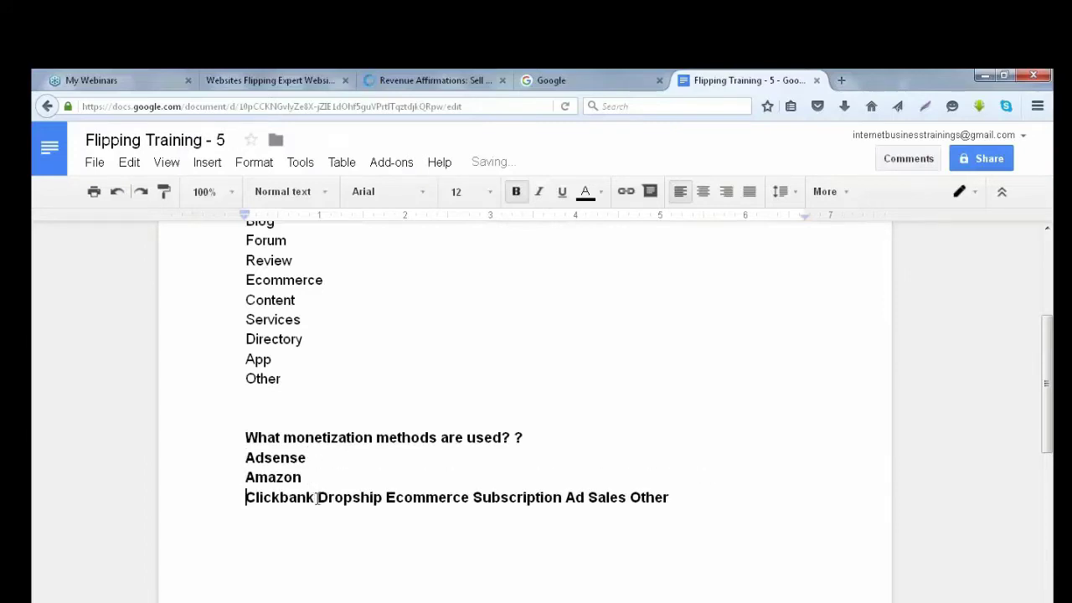
pyautogui.click(316, 497)
pyautogui.press('Return')
pyautogui.click(316, 516)
pyautogui.press('Return')
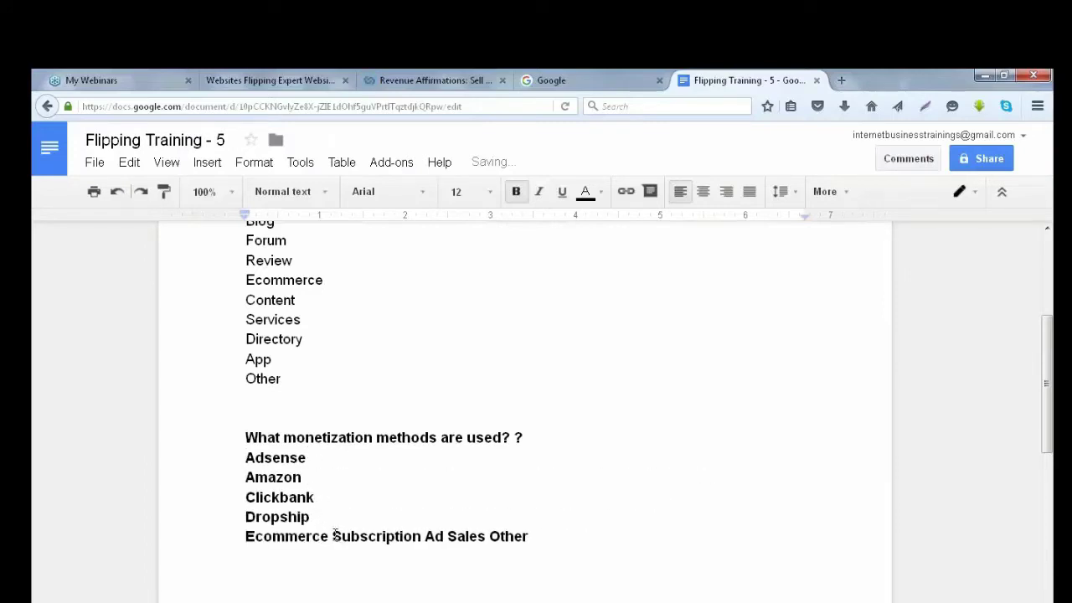
pyautogui.click(334, 536)
pyautogui.press('Return')
pyautogui.click(337, 556)
pyautogui.press('Return')
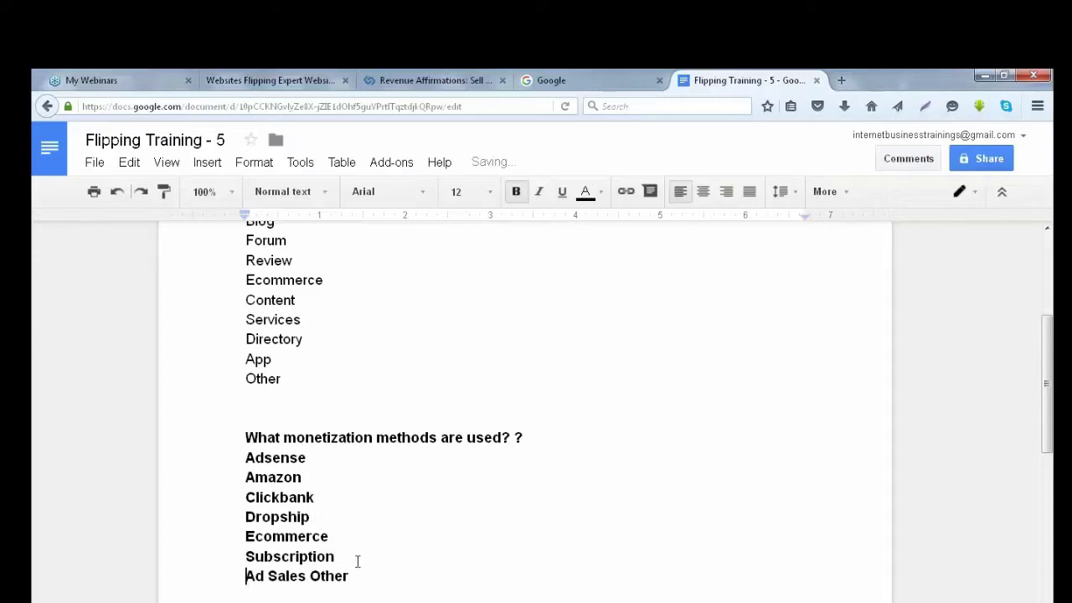
pyautogui.click(310, 576)
pyautogui.press('Return')
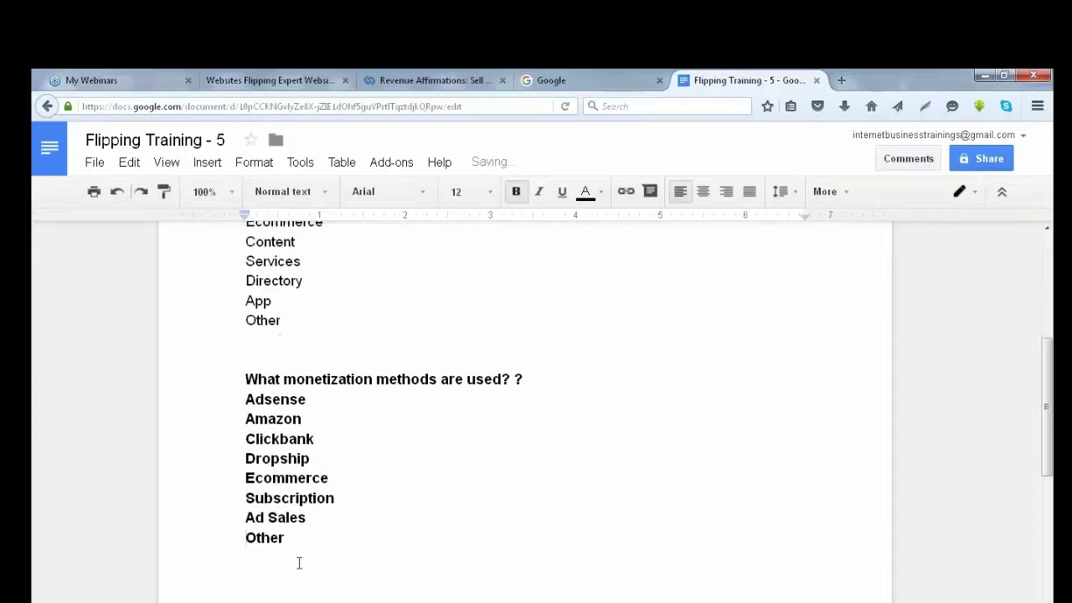
# Step: Remove the bold formatting from the monetization options Adsense through Other, keeping the question bold
pyautogui.moveTo(299, 563); pyautogui.dragTo(218, 400)
pyautogui.hotkey('ctrl', 'b')
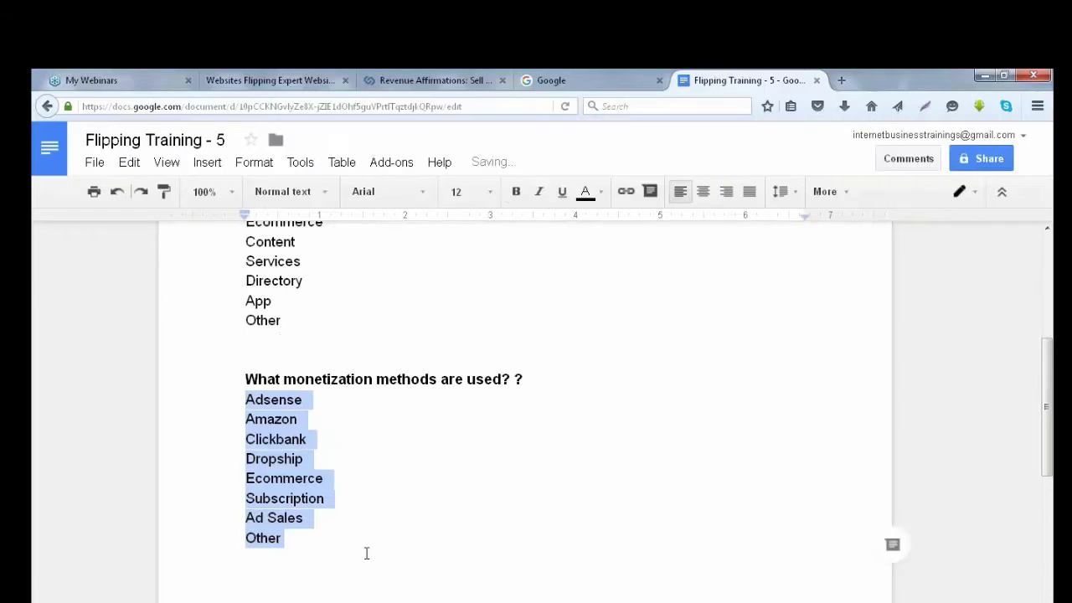
pyautogui.click(366, 553)
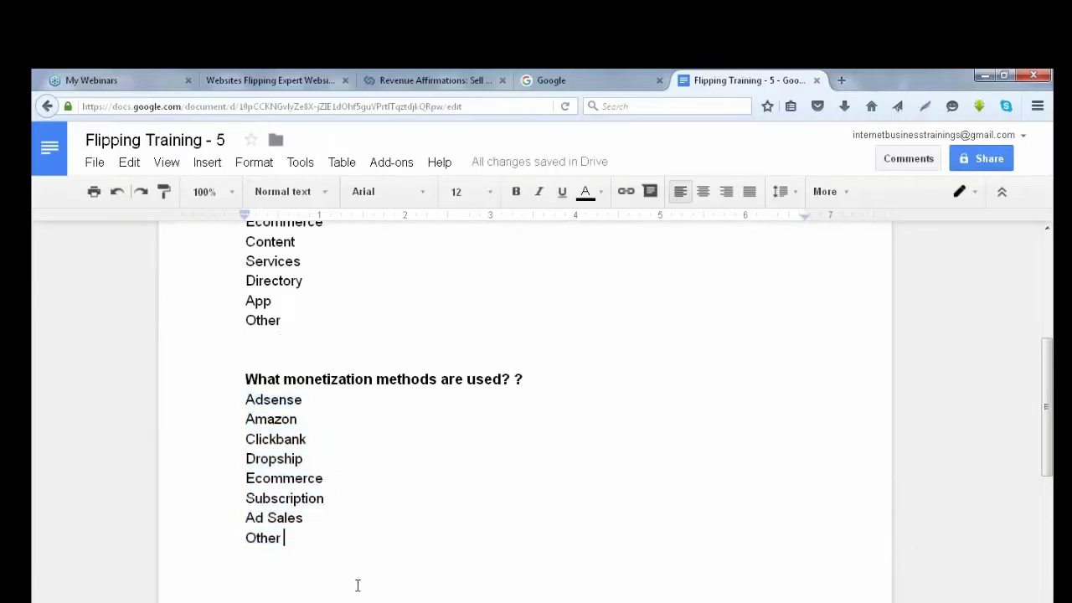
# Step: Add four blank lines below the final monetization option, Other, in the document
pyautogui.press('Return')
pyautogui.press('Return')
pyautogui.press('Return')
pyautogui.press('Return')
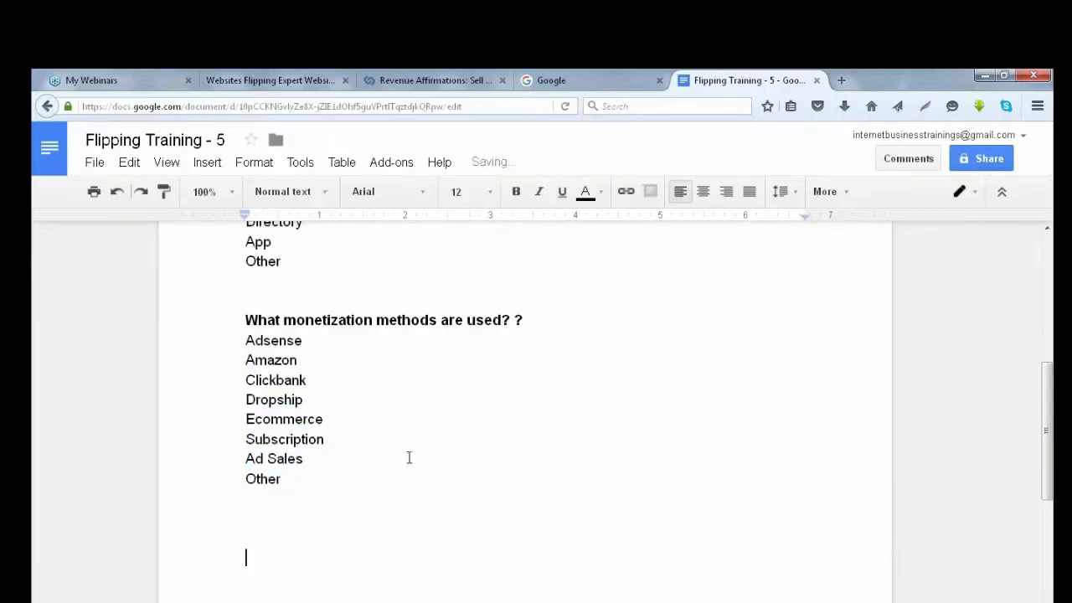
# Step: Switch to the Flippa listing form and mark Adsense, Clickbank and Amazon as the monetization methods used
pyautogui.click(452, 79)
pyautogui.click(484, 465)
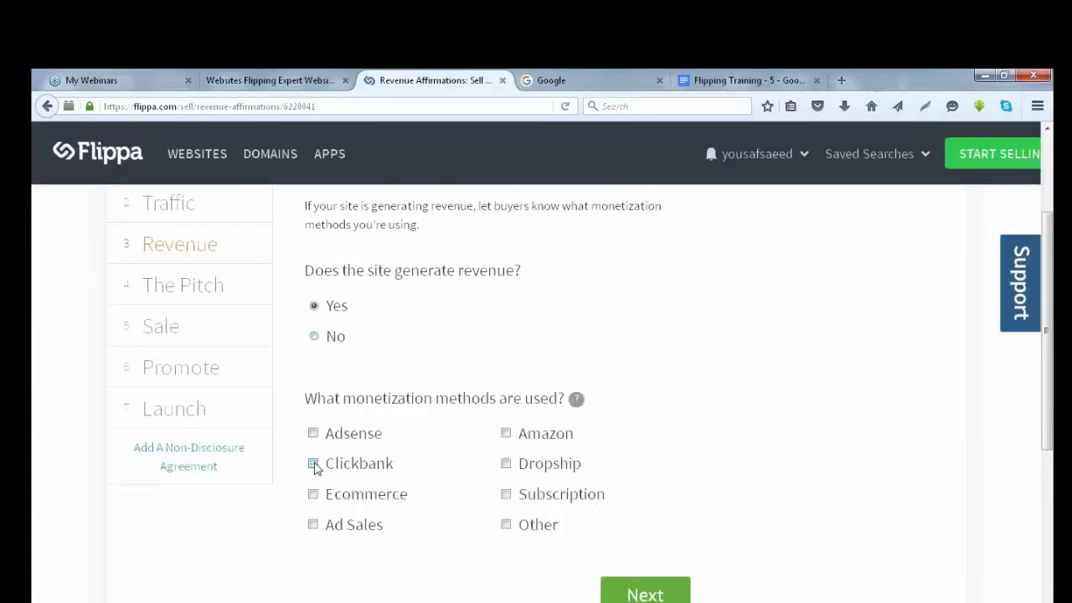
pyautogui.click(314, 466)
pyautogui.click(505, 432)
# Step: Try specifying CPM as an Other monetization method, and clear the entry and the Other choice again
pyautogui.scroll(-1, 469, 436)
pyautogui.click(506, 477)
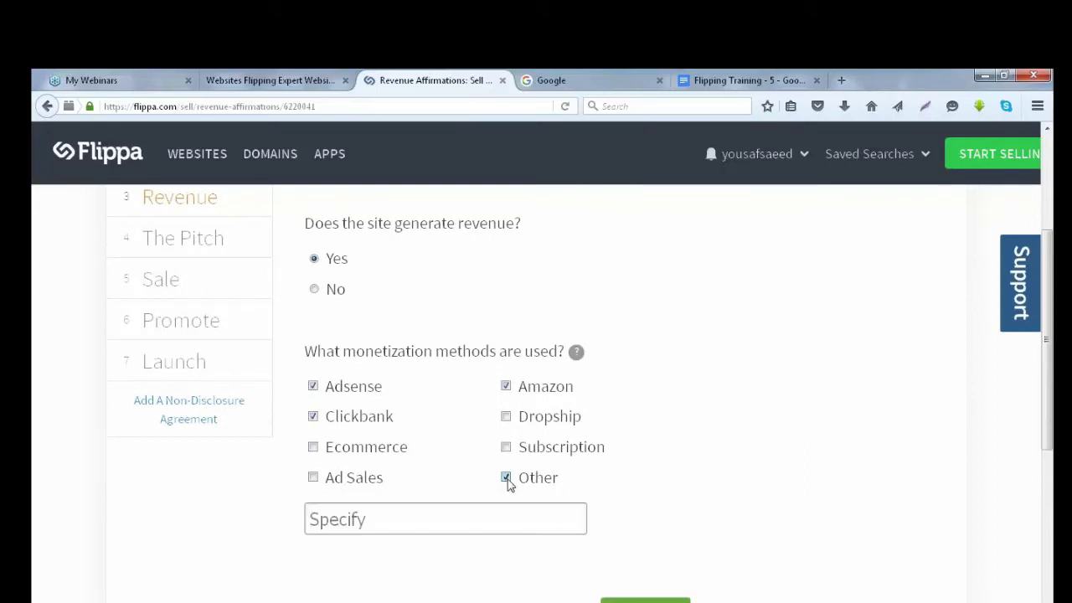
pyautogui.click(463, 515)
pyautogui.write('CPM')
pyautogui.press('BackSpace')
pyautogui.press('BackSpace')
pyautogui.press('BackSpace')
pyautogui.click(505, 479)
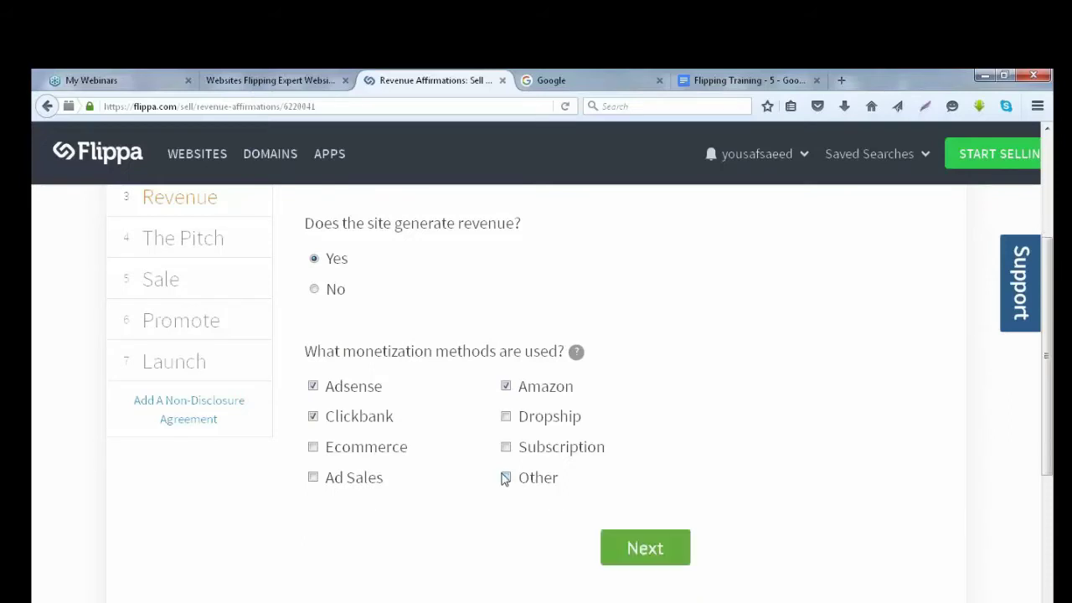
# Step: Submit the monetization choices and review the Financial details page down to the revenue earned in the last 12 months
pyautogui.click(631, 559)
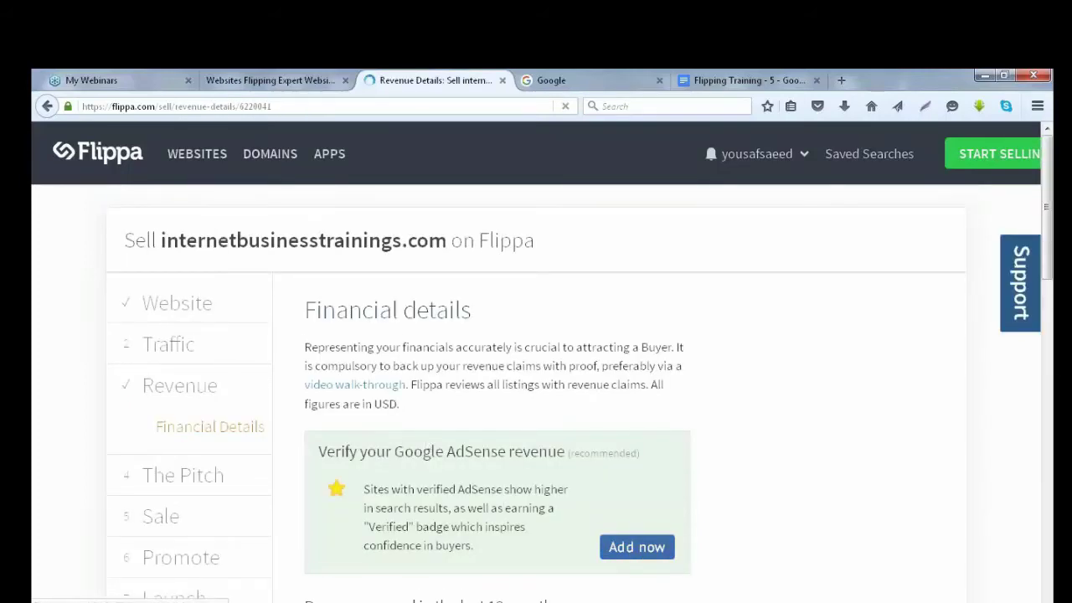
pyautogui.scroll(-2, 536, 368)
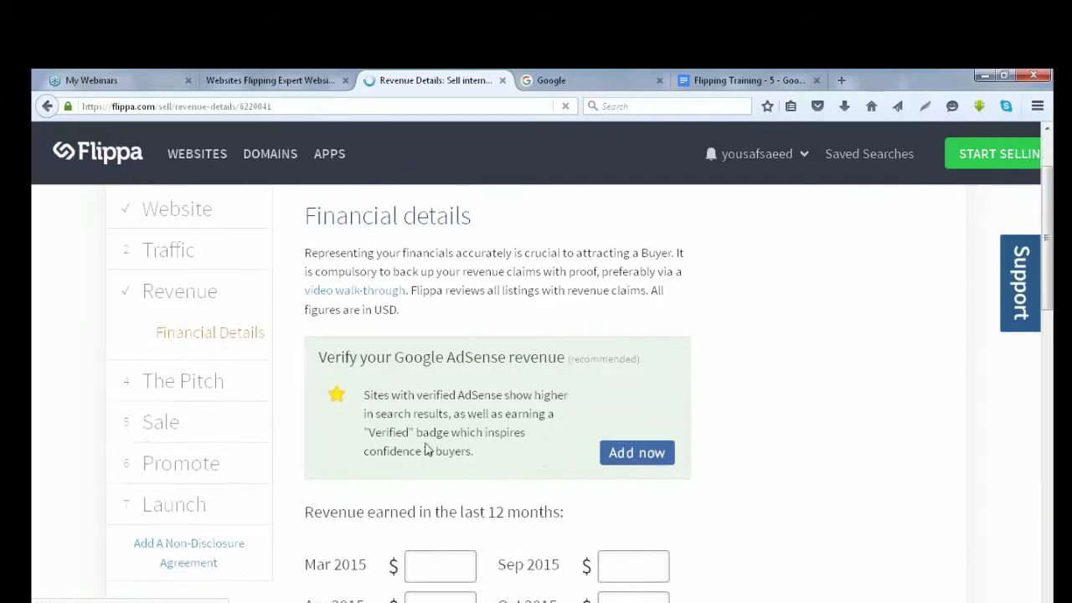
pyautogui.scroll(1, 426, 450)
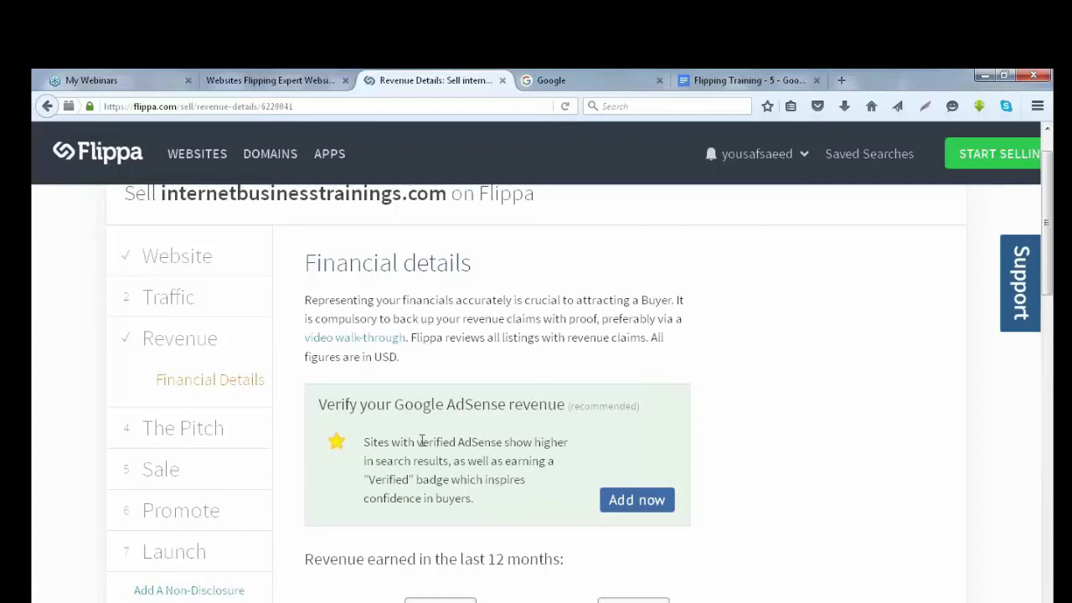
pyautogui.scroll(-2, 418, 440)
pyautogui.scroll(-3, 394, 429)
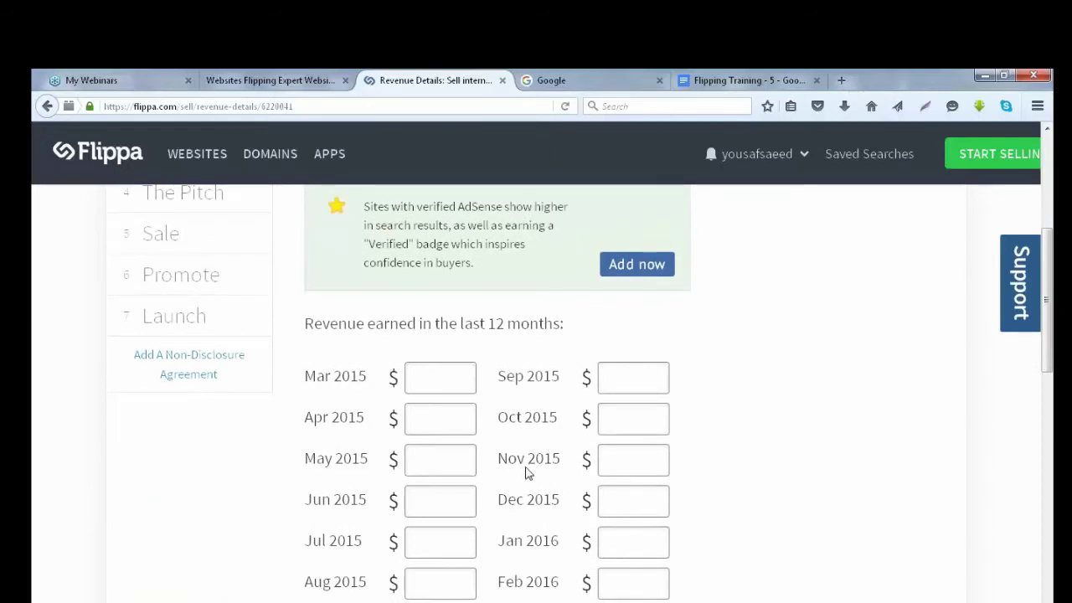
pyautogui.scroll(-1, 526, 473)
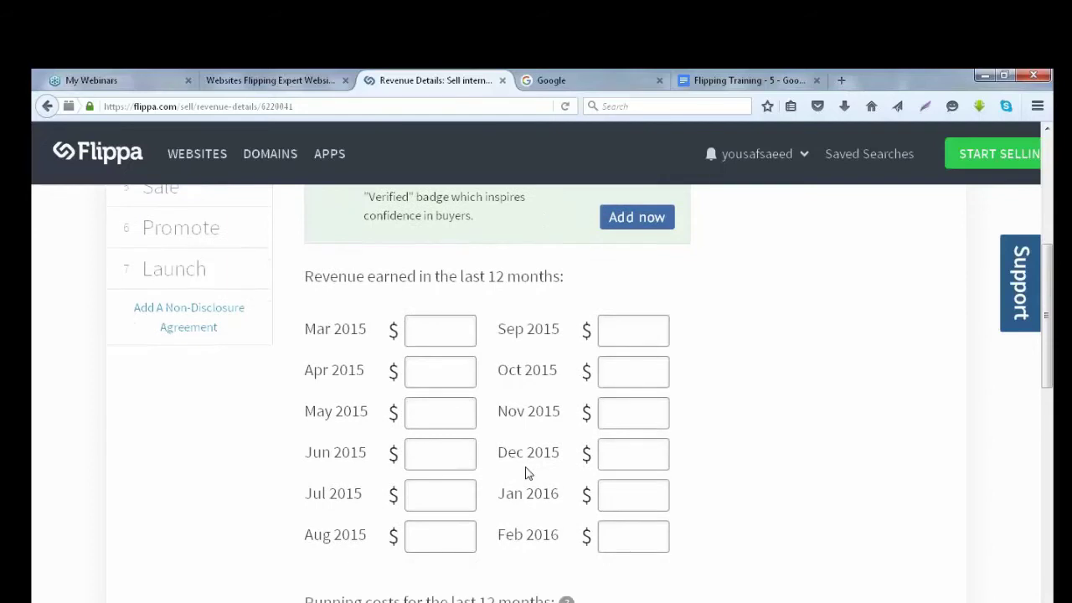
# Step: Enter the revenue earned as 100 for March 2015, 250 for April 2015 and 45 for May 2015
pyautogui.write('00')
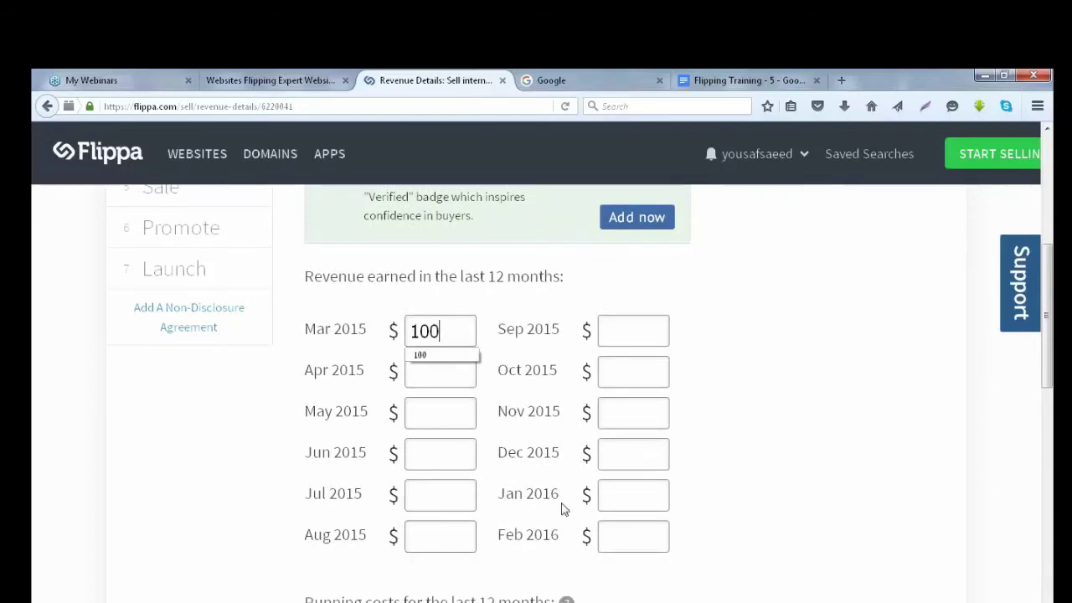
pyautogui.press('Tab')
pyautogui.write('250')
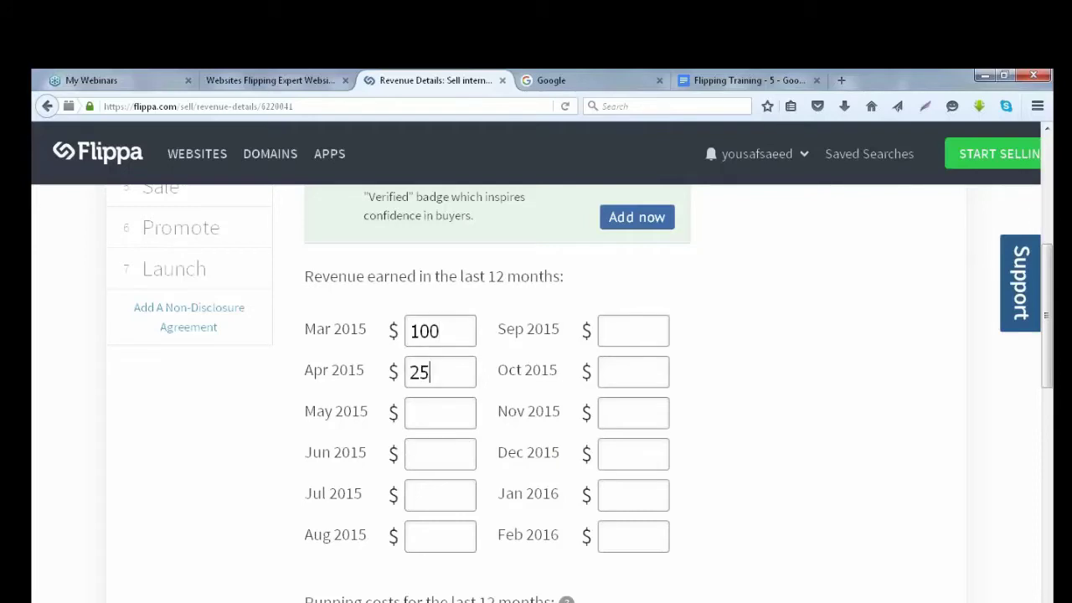
pyautogui.click(435, 426)
pyautogui.write('45')
# Step: Enter the revenue earned as 45 for June 2015, 554 for July 2015 and 5 for August 2015
pyautogui.click(442, 460)
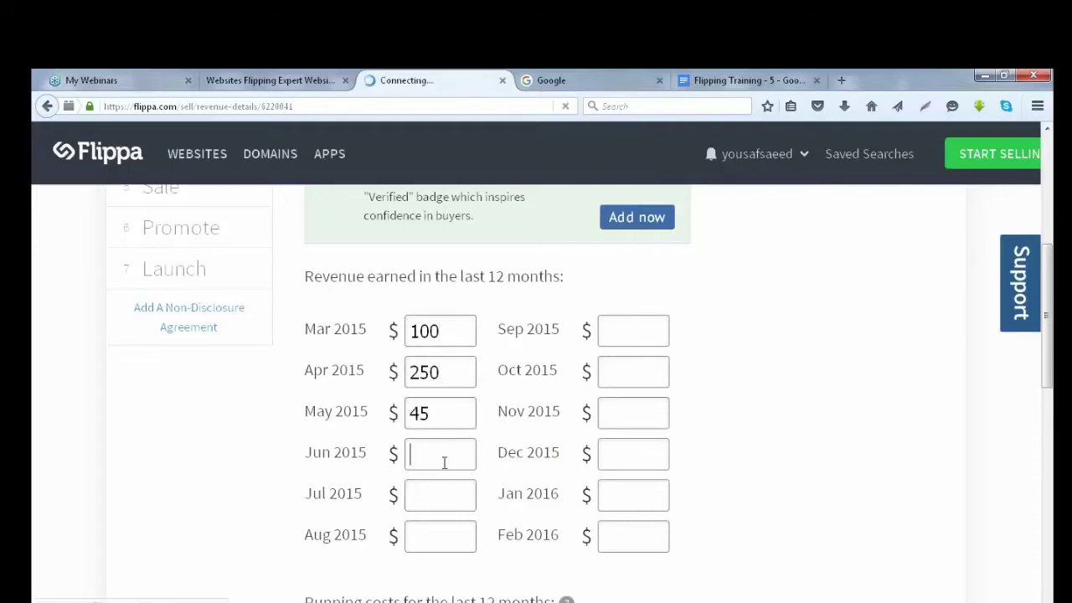
pyautogui.write('45')
pyautogui.click(435, 498)
pyautogui.write('5')
pyautogui.click(440, 542)
pyautogui.write('5')
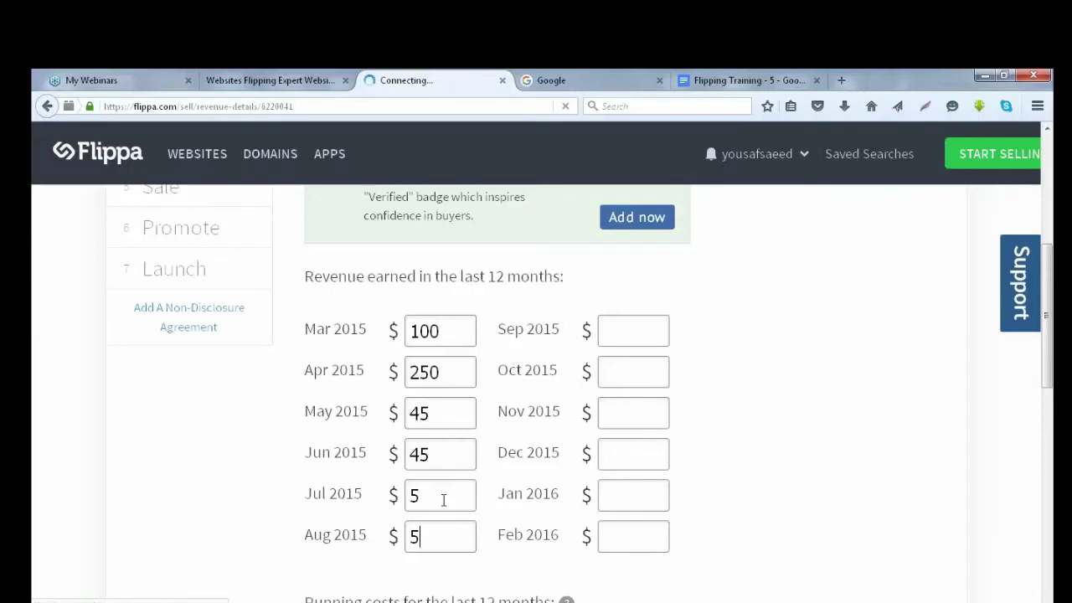
pyautogui.click(443, 497)
pyautogui.write('54')
# Step: Enter 455 as the revenue earned for both September 2015 and November 2015
pyautogui.scroll(1, 633, 366)
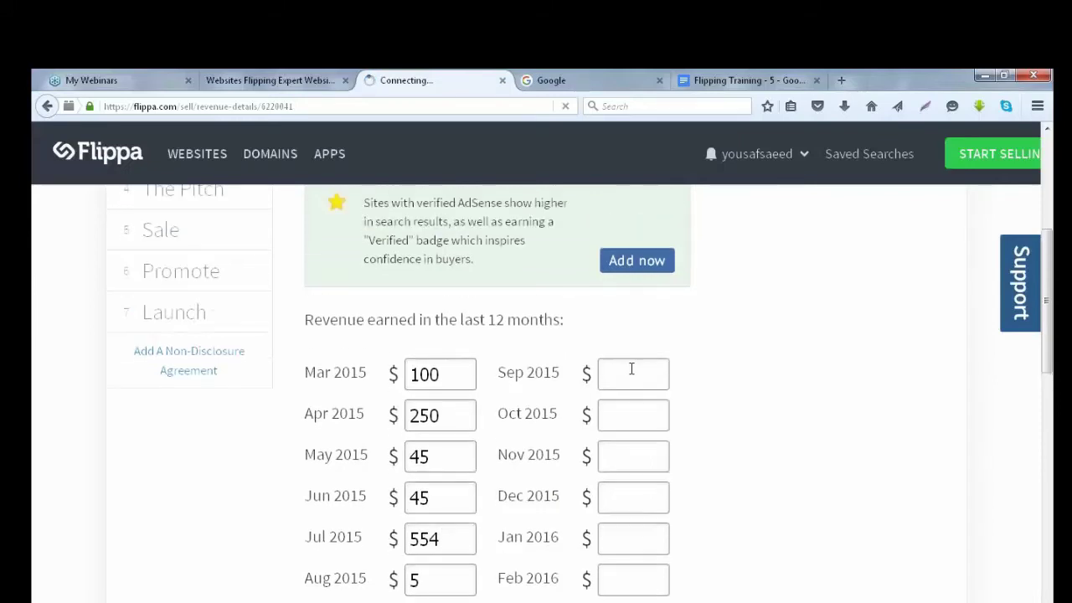
pyautogui.click(629, 370)
pyautogui.write('455')
pyautogui.click(613, 459)
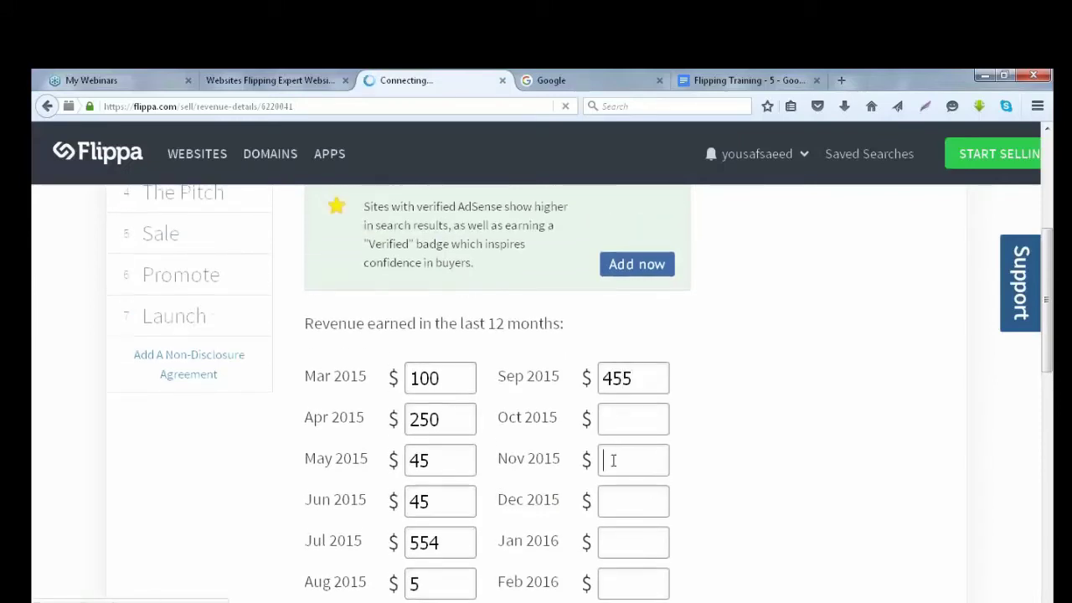
pyautogui.write('455')
# Step: Set the October 2015 revenue to 45, returning from The Pitch page to Financial details to complete it
pyautogui.click(613, 417)
pyautogui.write('4')
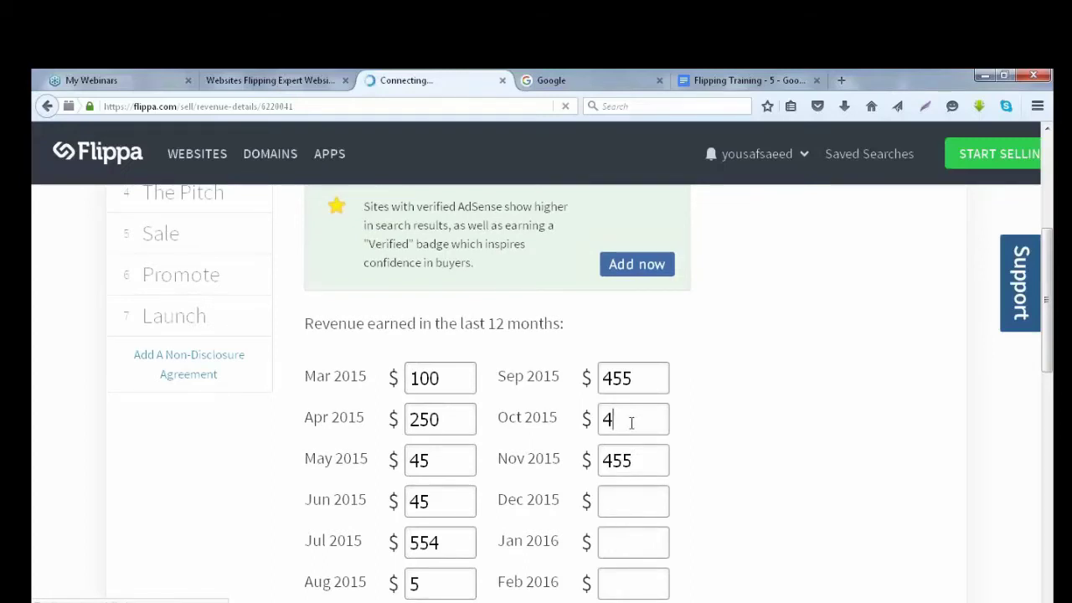
pyautogui.press('BackSpace')
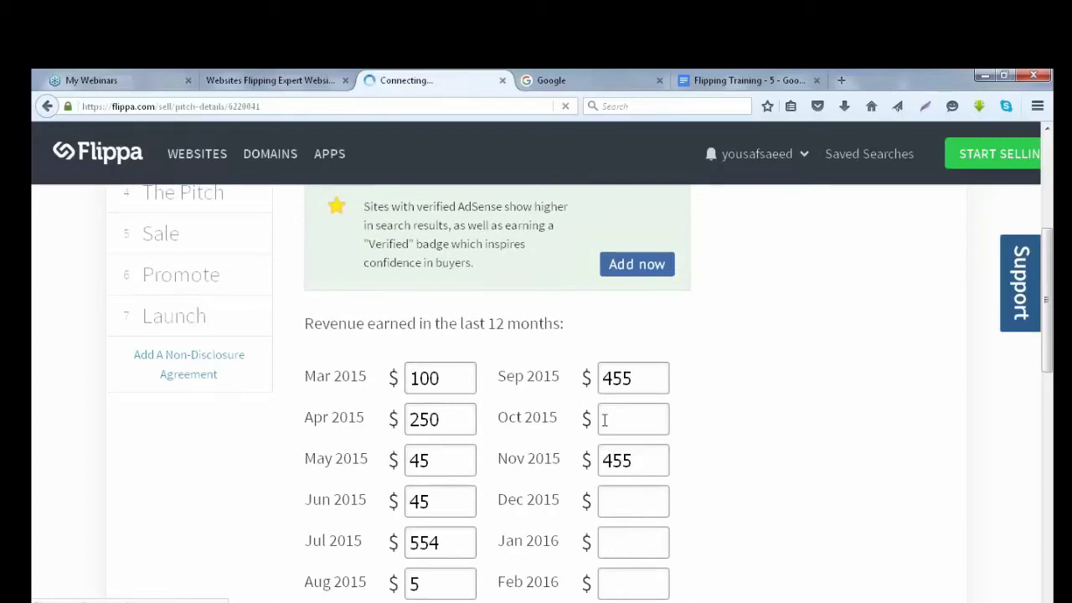
pyautogui.scroll(-2, 397, 407)
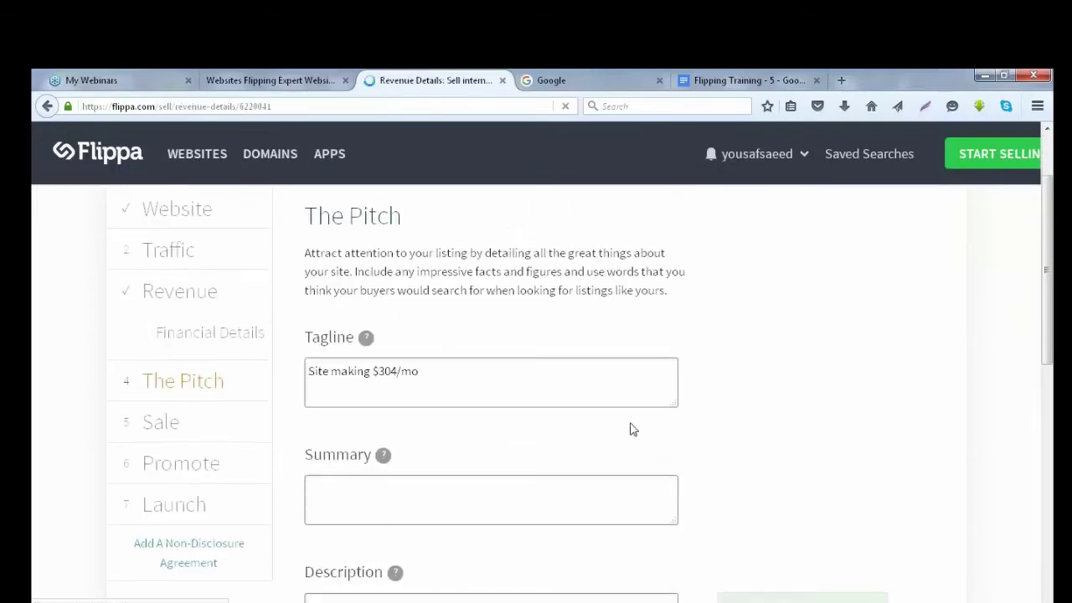
pyautogui.scroll(-3, 633, 429)
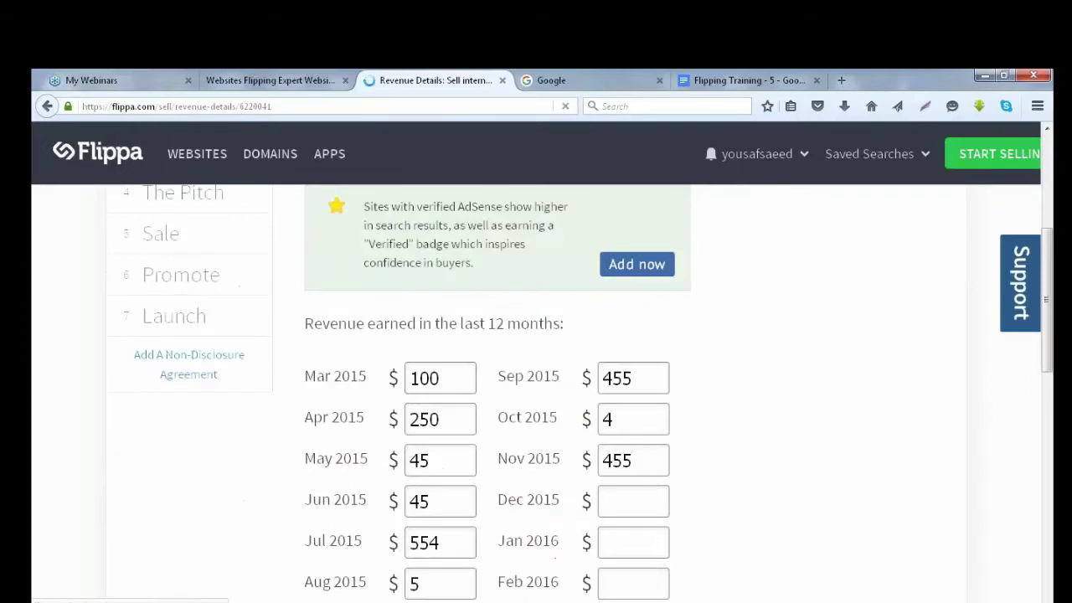
pyautogui.write('5')
# Step: Enter the revenue earned as 123 for December 2015, 787 for January 2016 and 45 for February 2016
pyautogui.click(648, 501)
pyautogui.write('123123')
pyautogui.press('BackSpace')
pyautogui.press('BackSpace')
pyautogui.press('BackSpace')
pyautogui.click(624, 535)
pyautogui.write('7878')
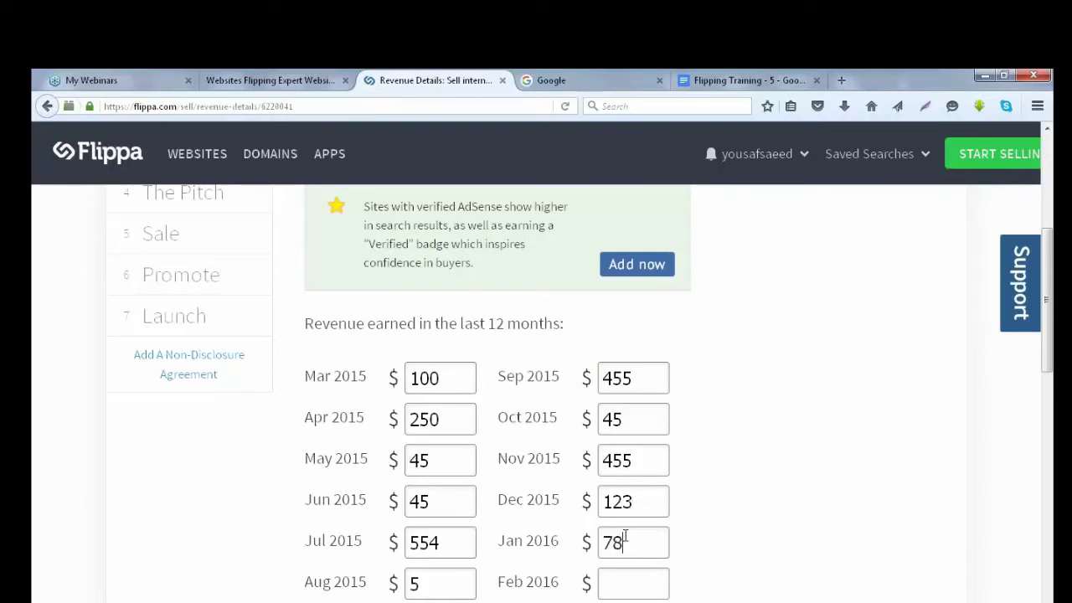
pyautogui.press('BackSpace')
pyautogui.click(627, 583)
pyautogui.write('455')
# Step: Move on to The Pitch page and return to the Financial details page by way of Website Details
pyautogui.scroll(-2, 677, 495)
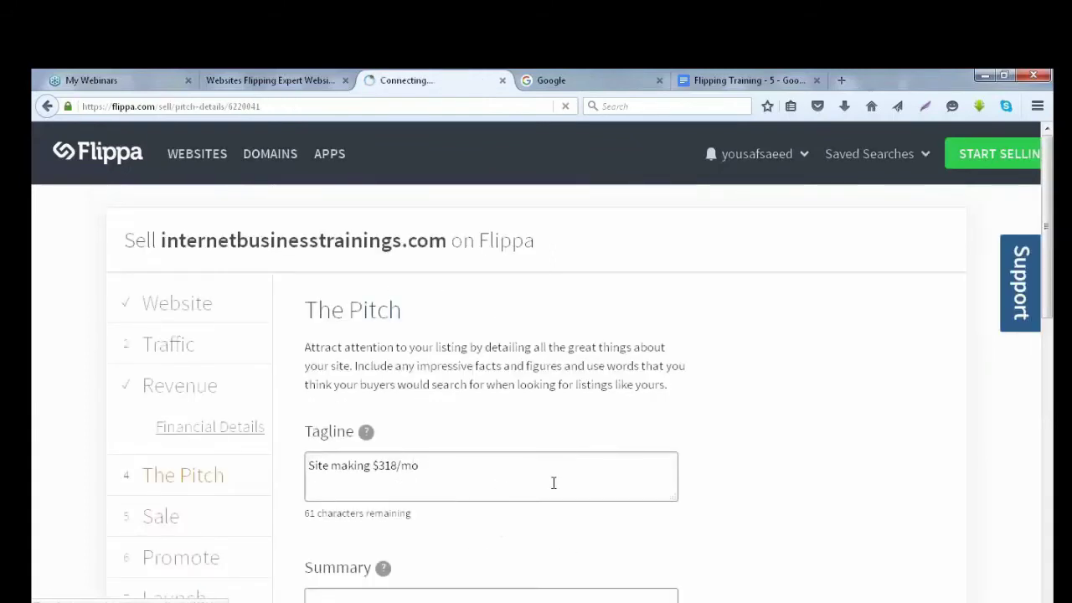
pyautogui.scroll(-2, 456, 468)
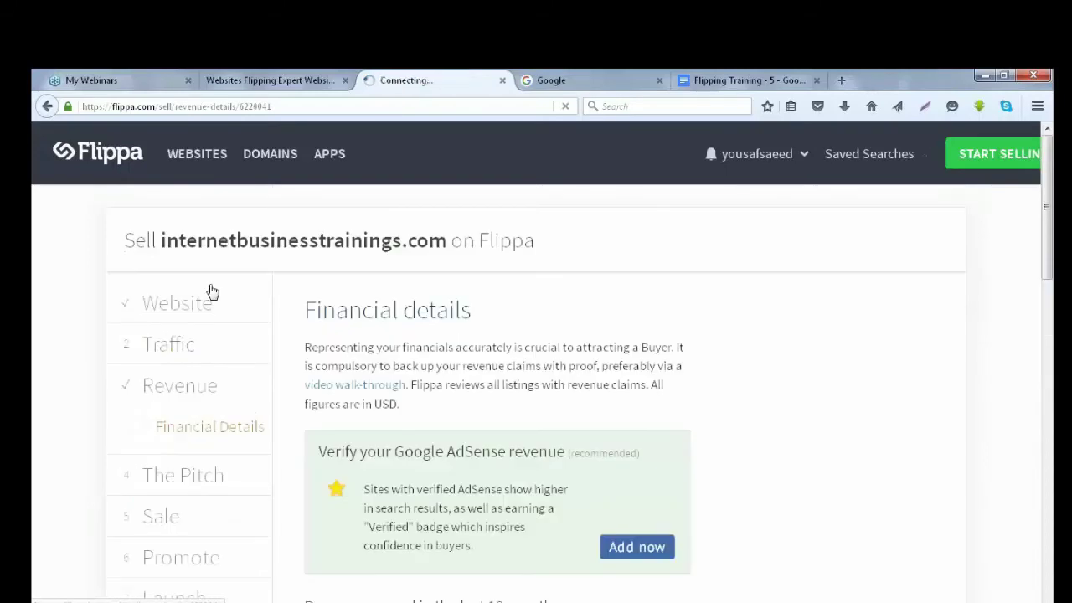
pyautogui.click(250, 430)
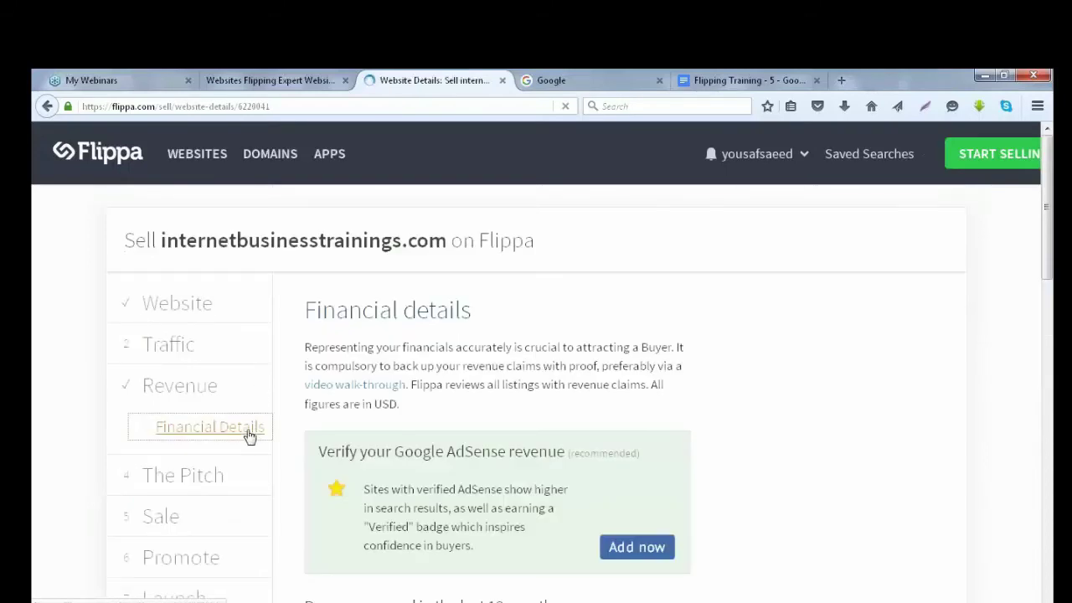
pyautogui.scroll(-5, 366, 426)
pyautogui.scroll(3, 456, 414)
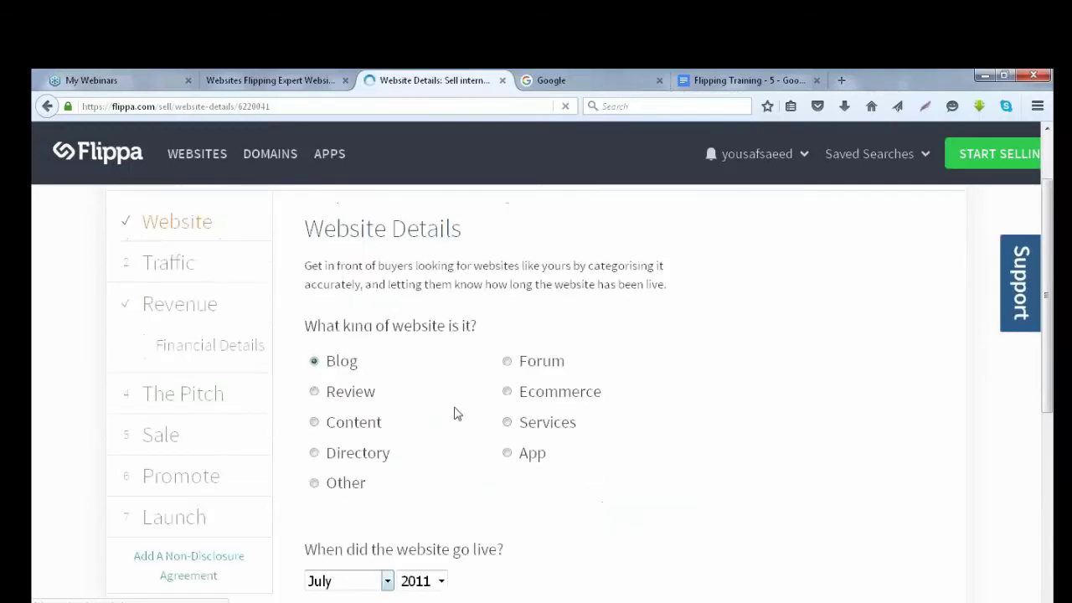
pyautogui.scroll(1, 456, 413)
pyautogui.click(210, 381)
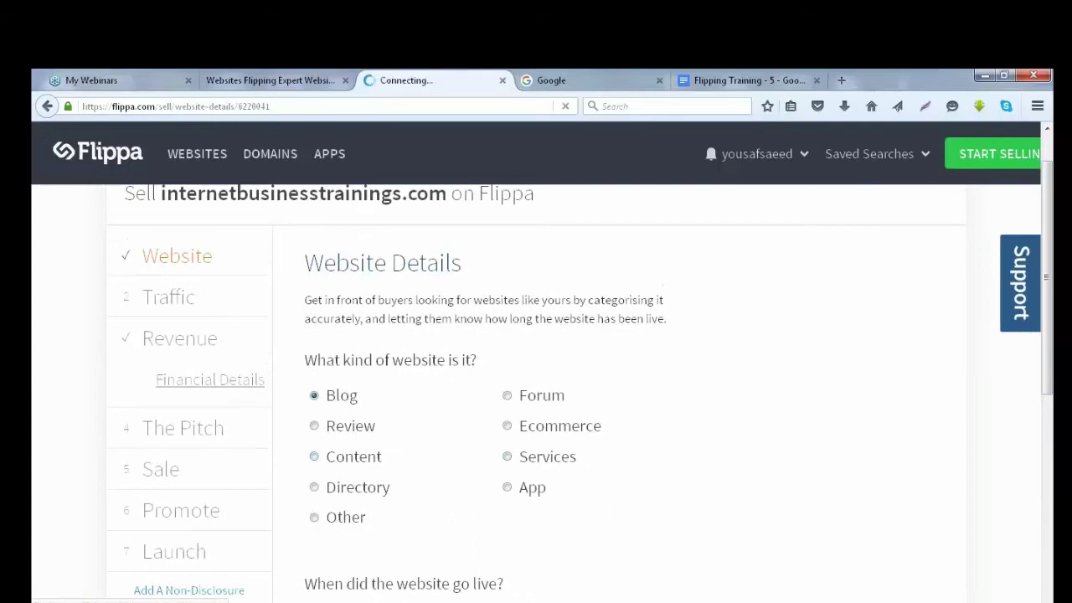
pyautogui.scroll(-6, 576, 470)
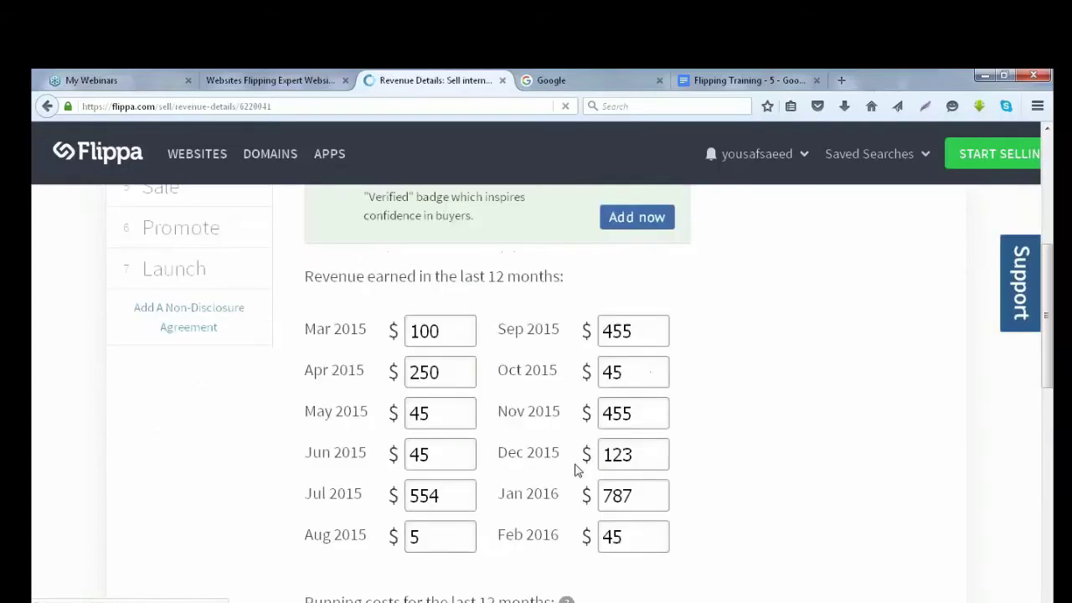
# Step: Change the revenue earned to 554 for August 2015, 454 for June 2015 and 459 for May 2015
pyautogui.scroll(-1, 576, 471)
pyautogui.click(419, 489)
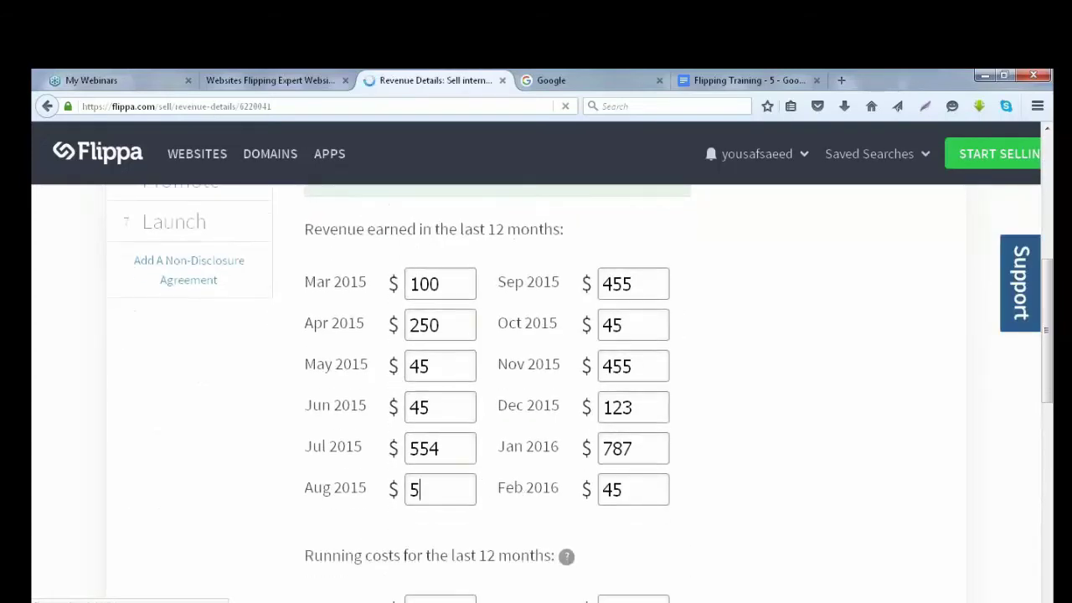
pyautogui.write('54')
pyautogui.click(447, 403)
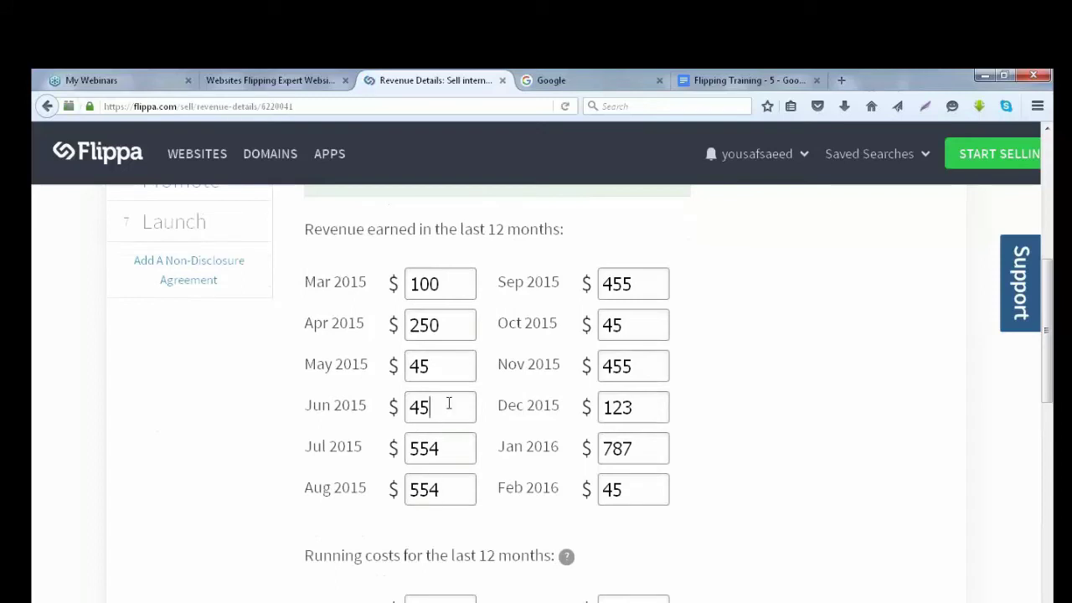
pyautogui.write('4')
pyautogui.click(438, 368)
pyautogui.write('9')
# Step: Change the February 2016 revenue to 456
pyautogui.scroll(-3, 536, 471)
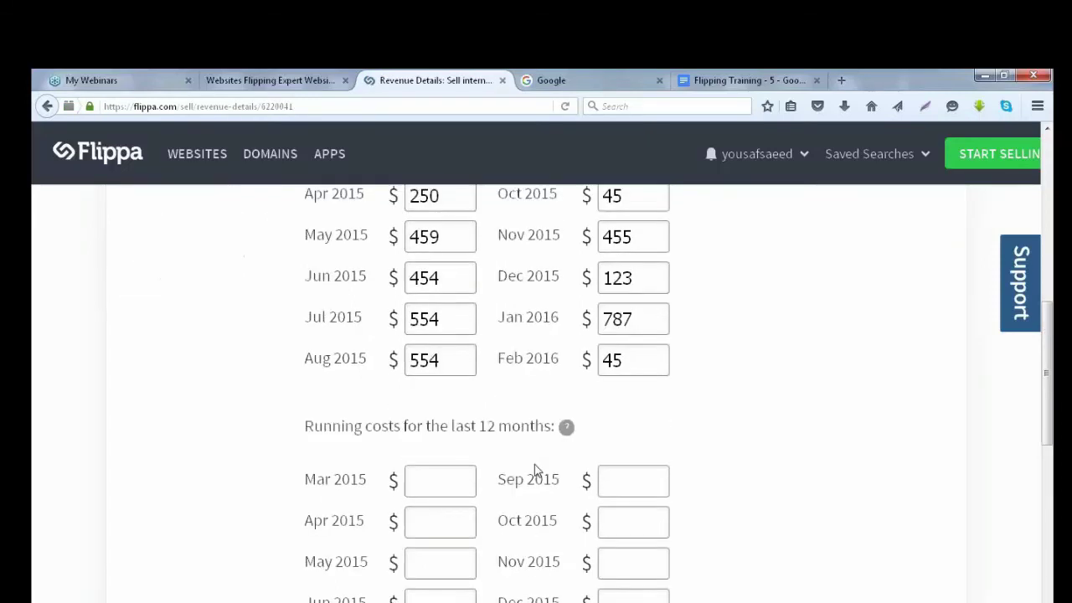
pyautogui.click(628, 348)
pyautogui.write('6')
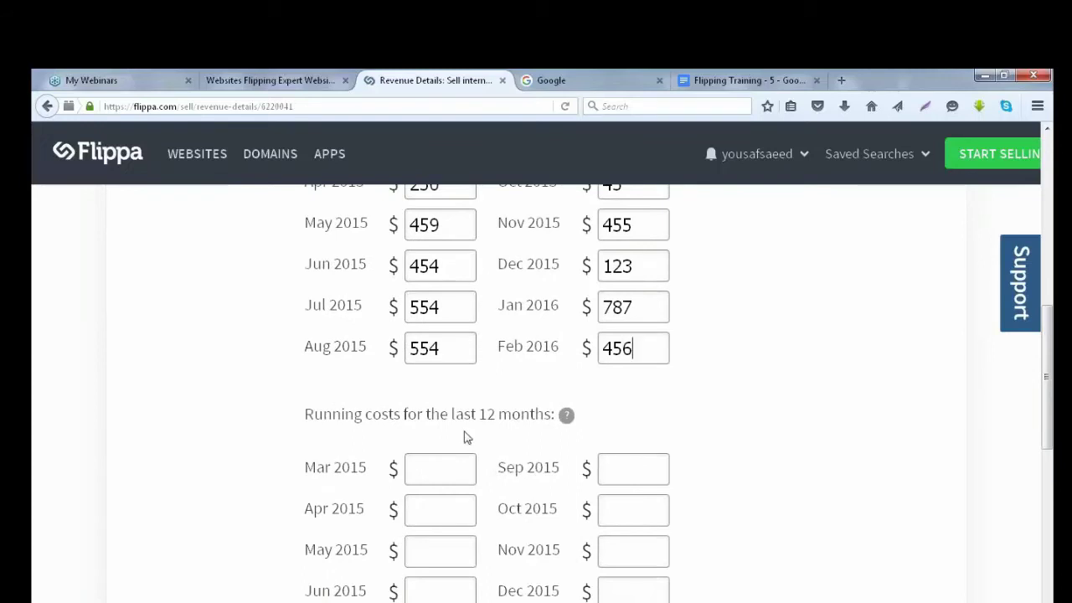
# Step: Examine the monthly revenue entries and the running costs section for the last 12 months
pyautogui.scroll(6, 466, 437)
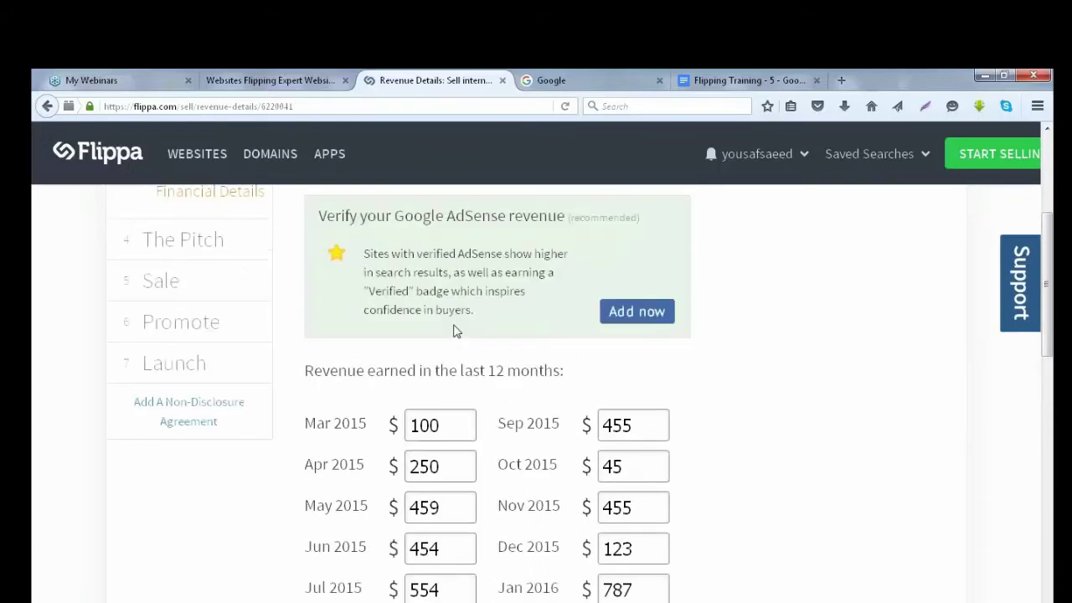
pyautogui.scroll(-1, 554, 402)
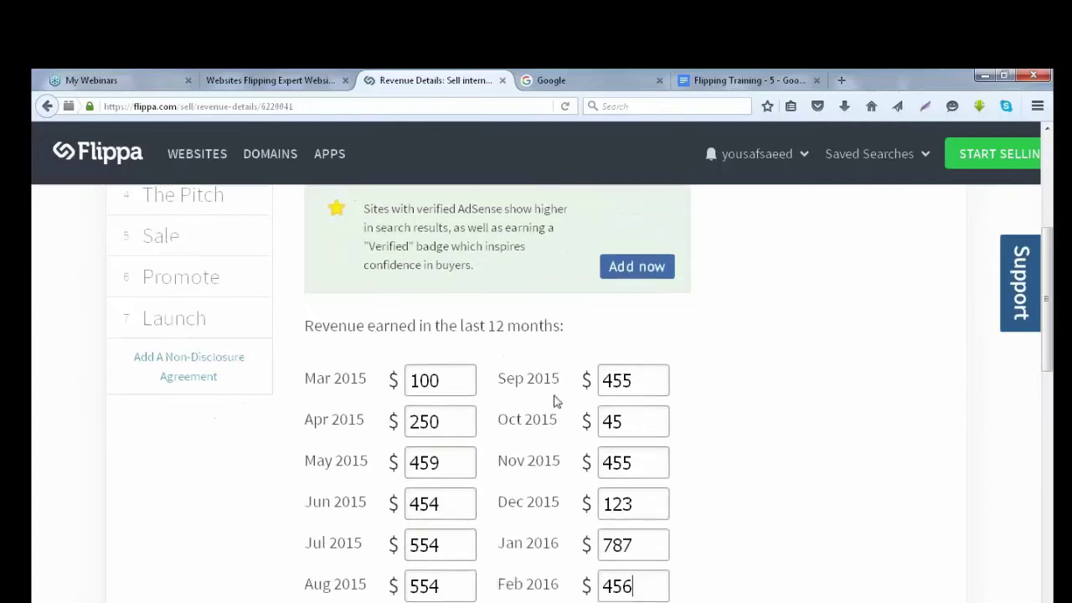
pyautogui.scroll(-7, 554, 402)
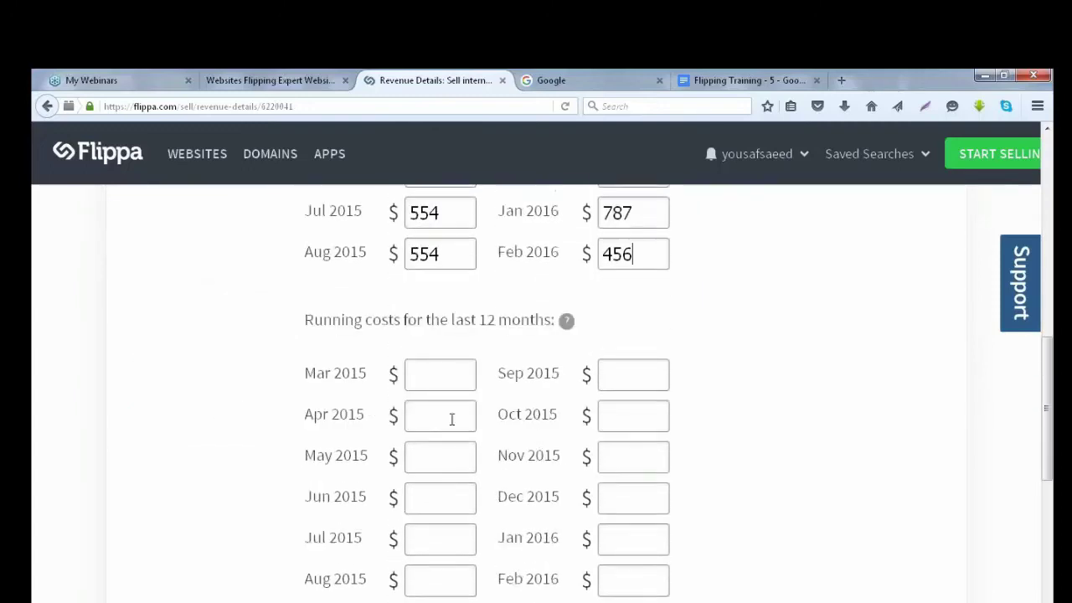
pyautogui.scroll(-2, 435, 376)
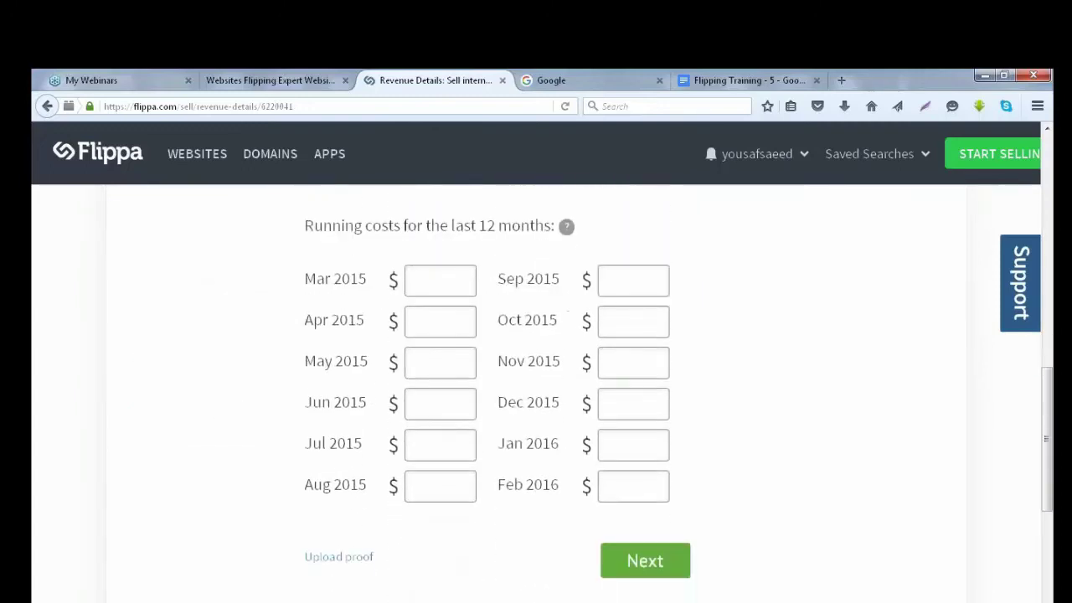
pyautogui.scroll(1, 418, 471)
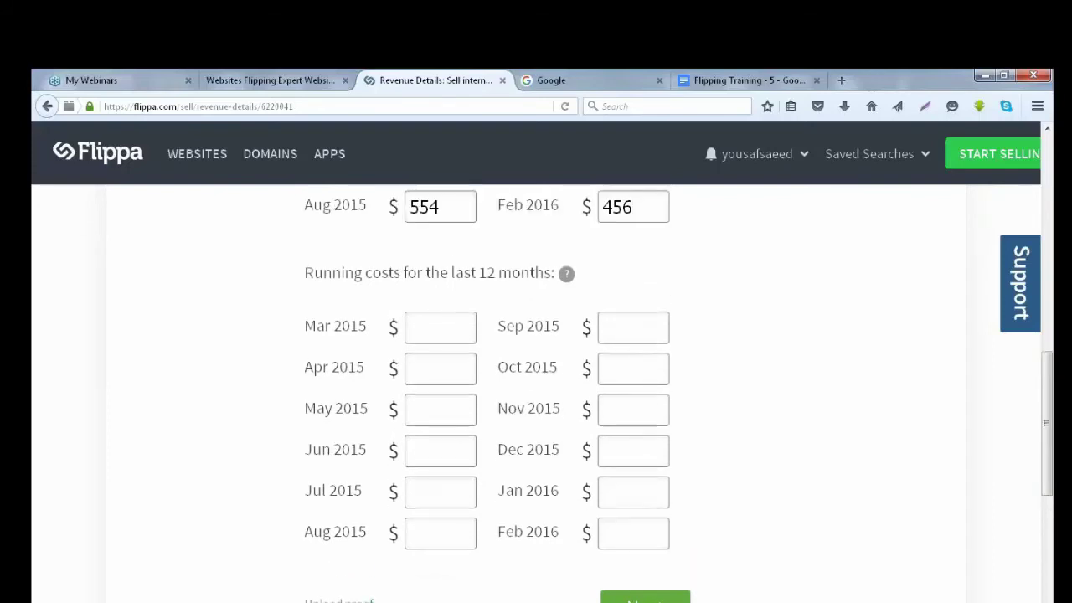
# Step: Enter running costs of 20 for March 2015, 122 for April 2015 and 21 for May 2015
pyautogui.click(449, 329)
pyautogui.write('20')
pyautogui.click(448, 362)
pyautogui.write('122')
pyautogui.click(451, 402)
pyautogui.write('21')
# Step: Enter running costs of 35 for June 2015, 23 for July 2015 and 46 for August 2015
pyautogui.click(428, 455)
pyautogui.click(438, 490)
pyautogui.write('23')
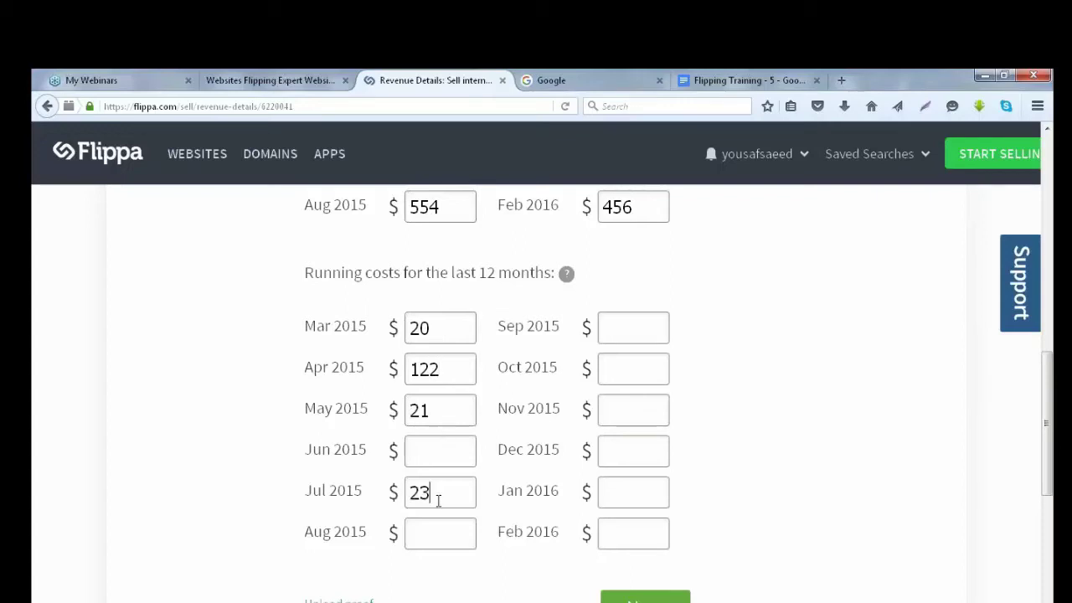
pyautogui.click(422, 453)
pyautogui.write('35')
pyautogui.click(444, 532)
pyautogui.write('46')
# Step: Enter running costs of 54 for February 2016, 45 for January 2016 and 64 for December 2015
pyautogui.click(599, 540)
pyautogui.write('546')
pyautogui.click(636, 494)
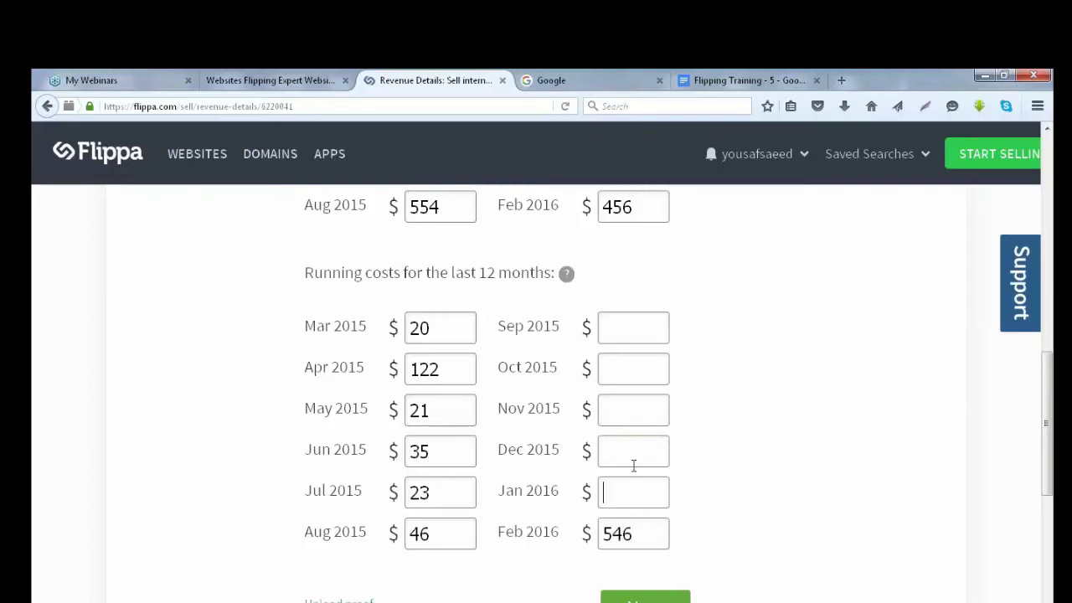
pyautogui.click(634, 536)
pyautogui.press('BackSpace')
pyautogui.write('45')
pyautogui.click(637, 452)
pyautogui.write('64')
# Step: Enter running costs of 64 for November 2015, 88 for October 2015 and 45 for September 2015, and check the completed section
pyautogui.click(641, 410)
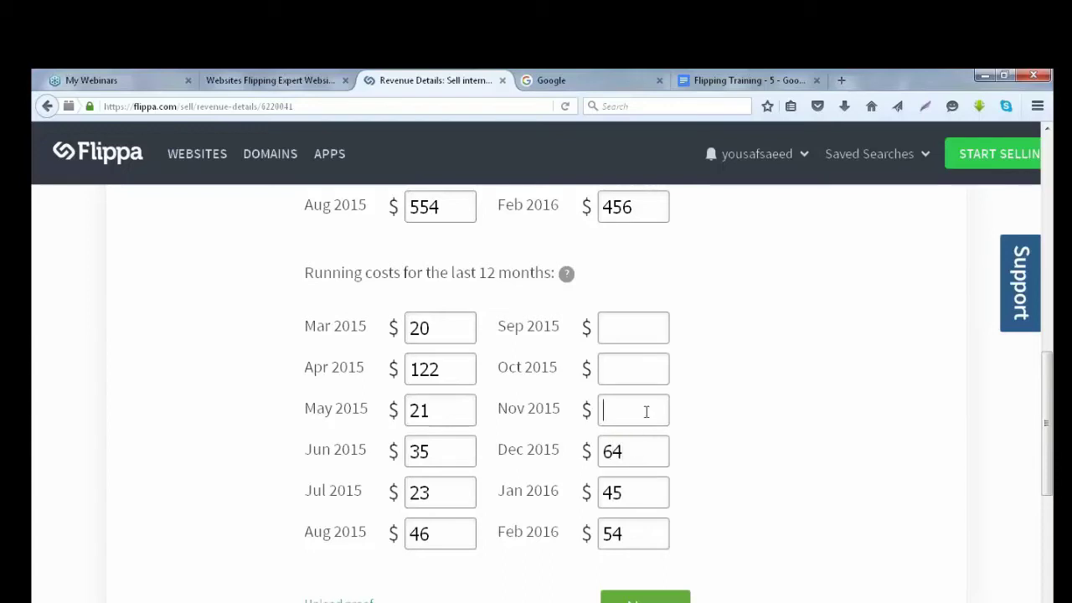
pyautogui.write('64')
pyautogui.click(617, 365)
pyautogui.scroll(1, 617, 366)
pyautogui.write('8')
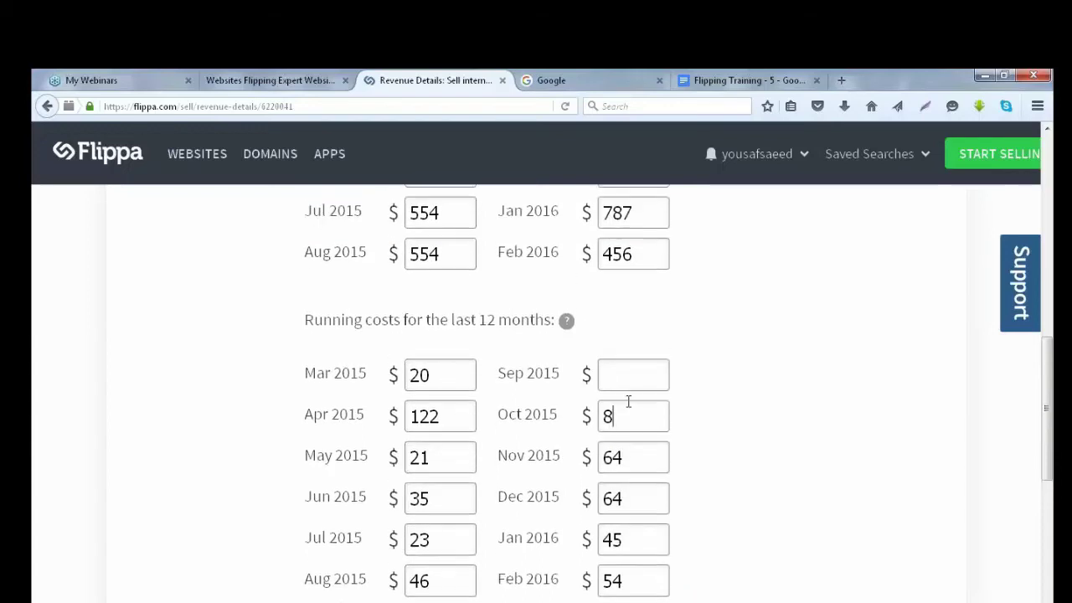
pyautogui.write('845')
pyautogui.scroll(-2, 658, 419)
pyautogui.scroll(1, 453, 402)
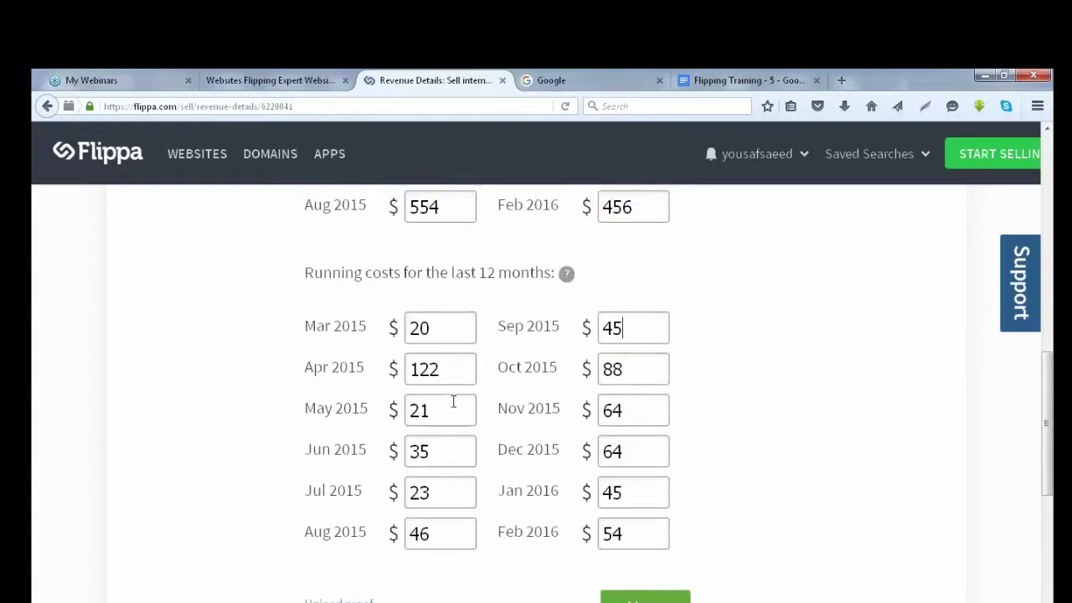
pyautogui.scroll(-3, 452, 402)
pyautogui.scroll(2, 453, 400)
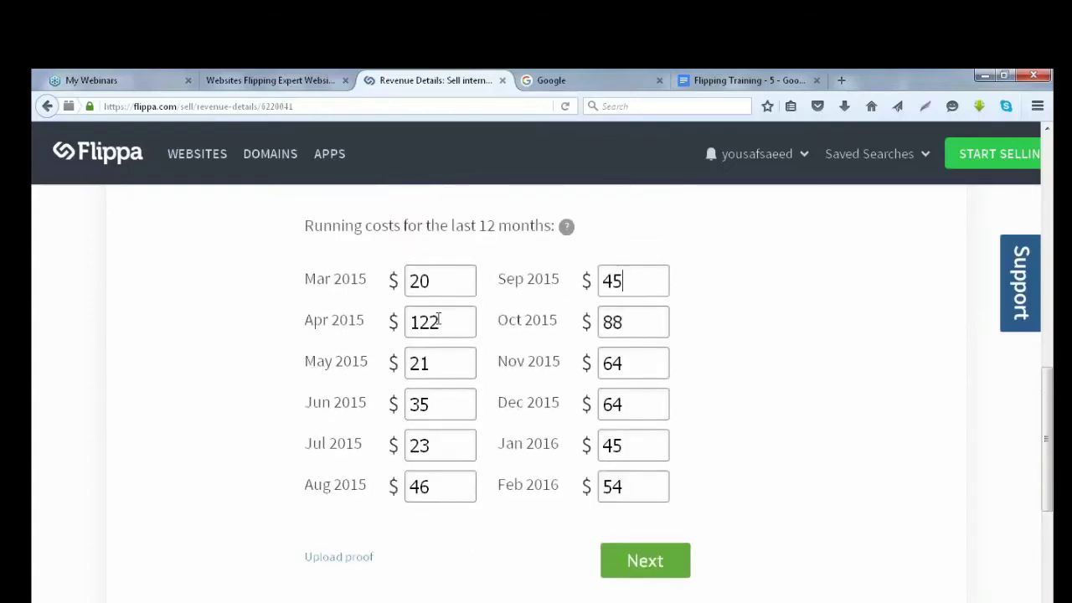
pyautogui.scroll(1, 438, 318)
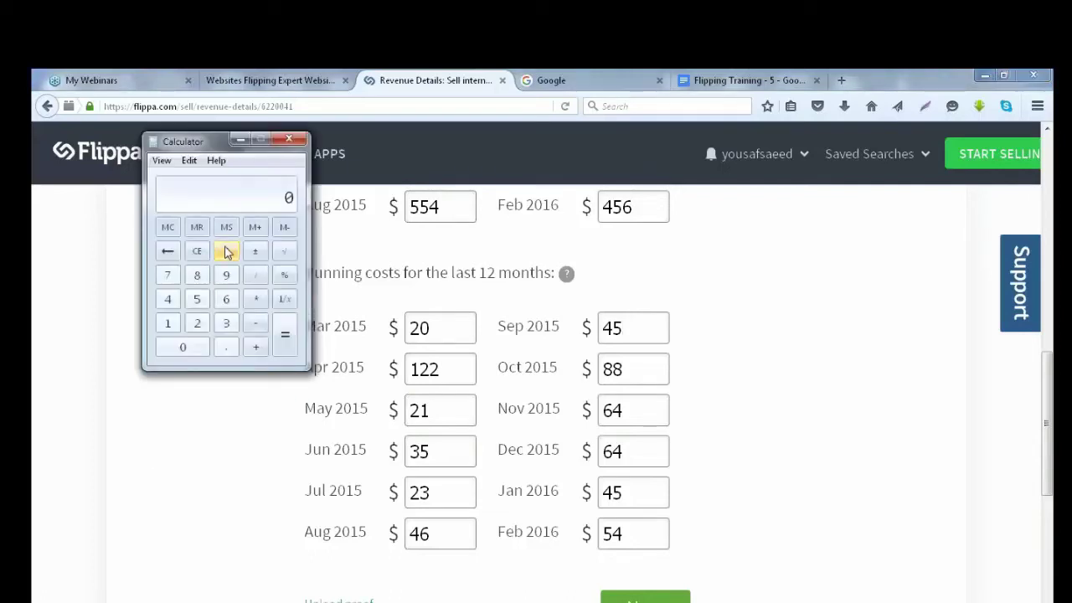
# Step: Work out a sample figure in Calculator and return to the running costs form
pyautogui.write('25')
pyautogui.click(225, 251)
pyautogui.click(225, 251)
pyautogui.write('6000')
pyautogui.click(226, 251)
pyautogui.write('6012')
pyautogui.press('Return')
pyautogui.click(291, 443)
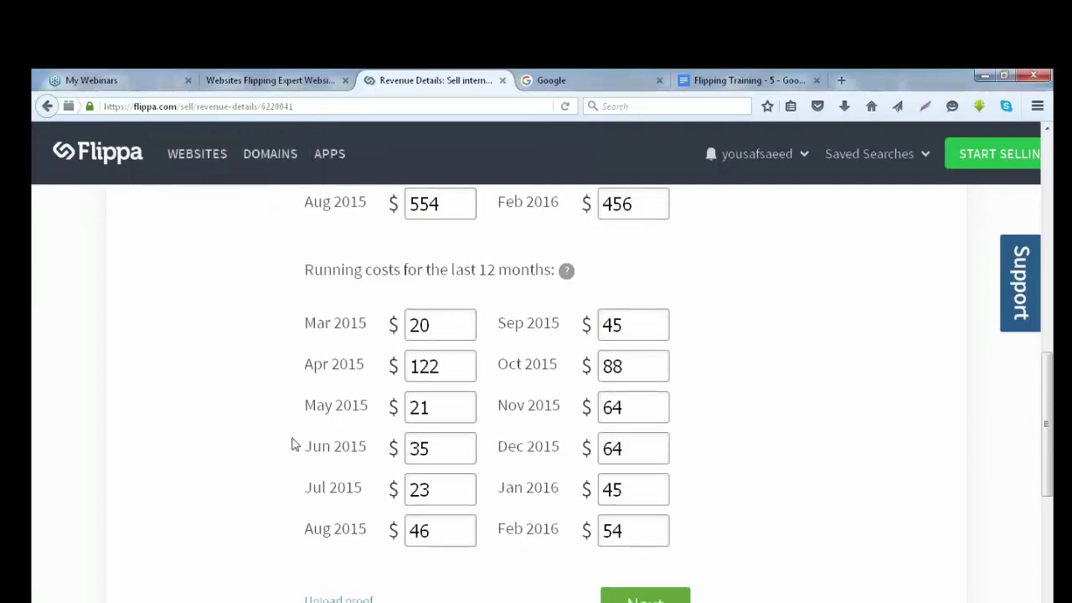
# Step: Open the listing's proof upload page and examine the file and title fields for adding an attachment
pyautogui.scroll(-2, 291, 444)
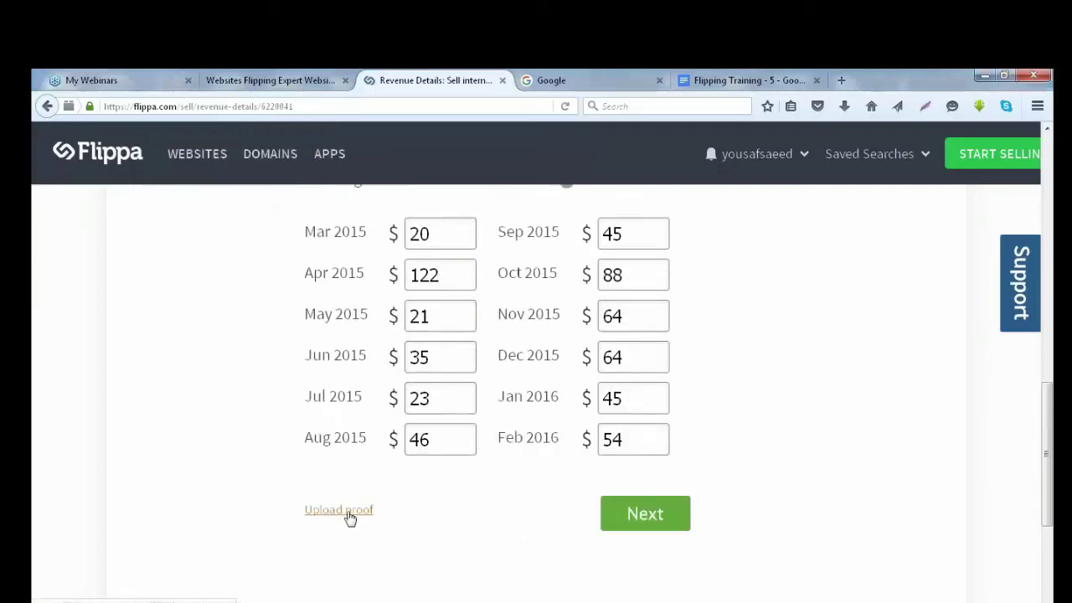
pyautogui.click(349, 514)
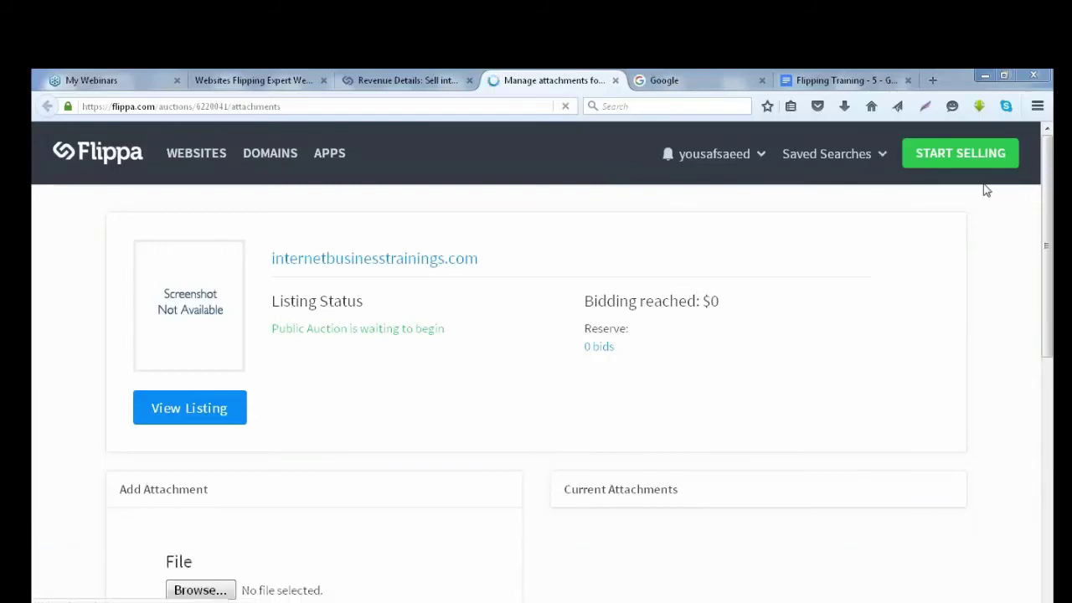
pyautogui.scroll(-3, 310, 401)
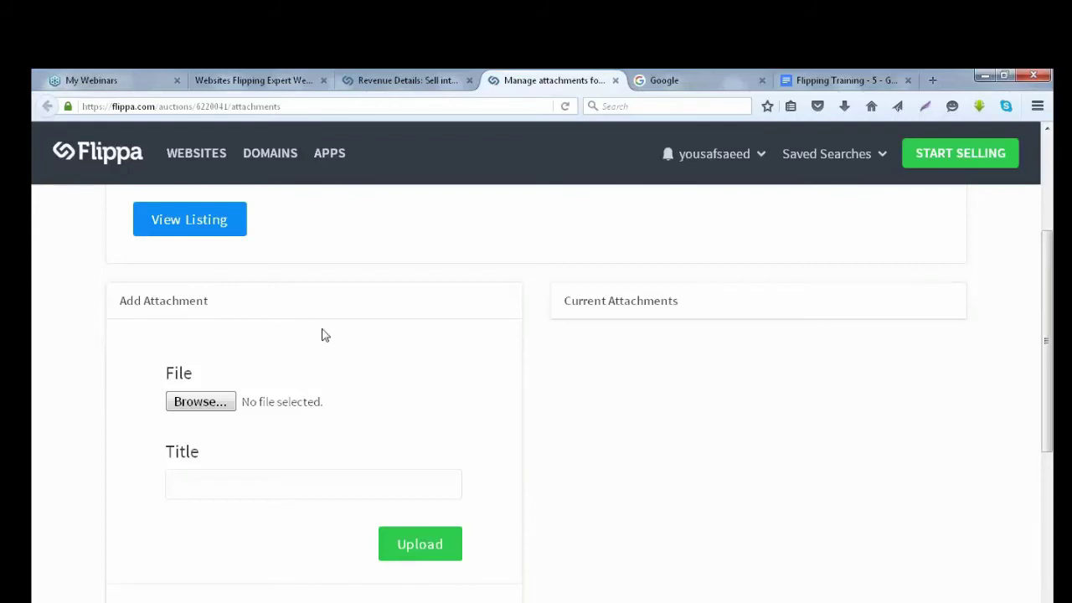
pyautogui.scroll(-1, 301, 335)
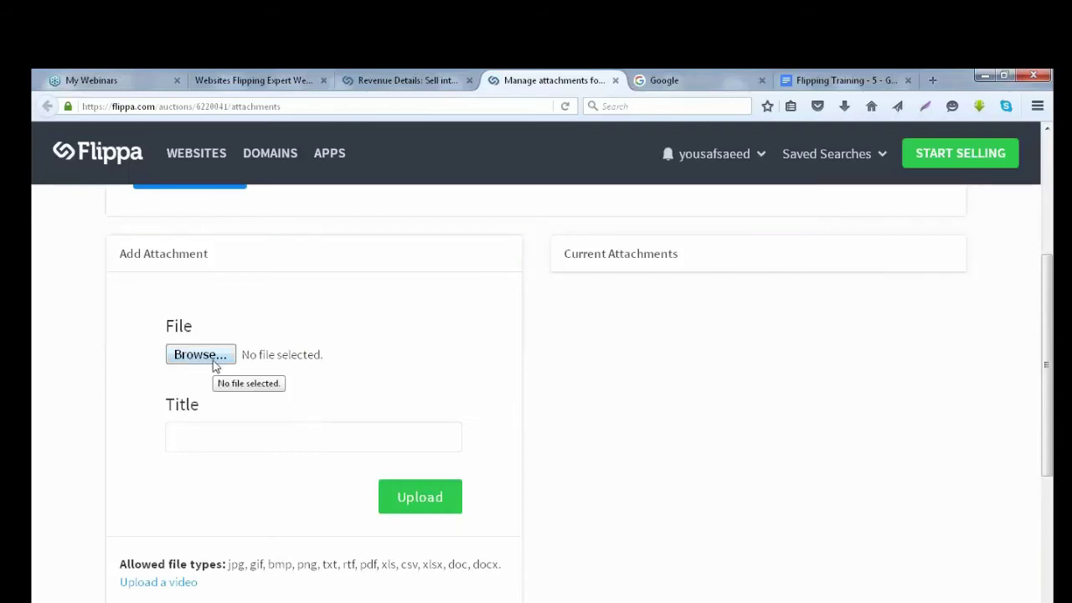
pyautogui.click(240, 444)
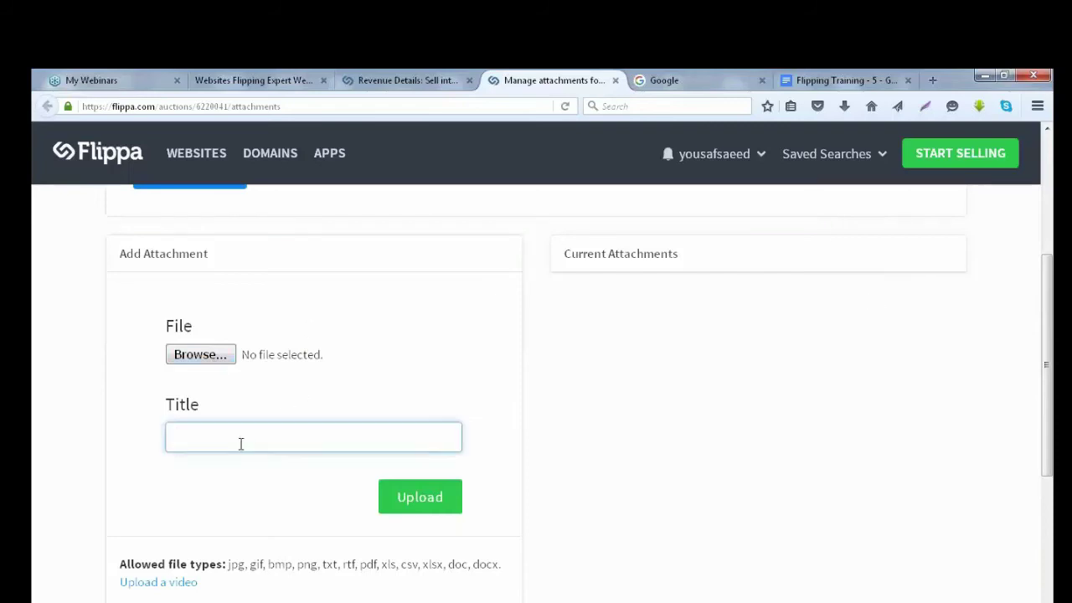
pyautogui.scroll(-1, 241, 444)
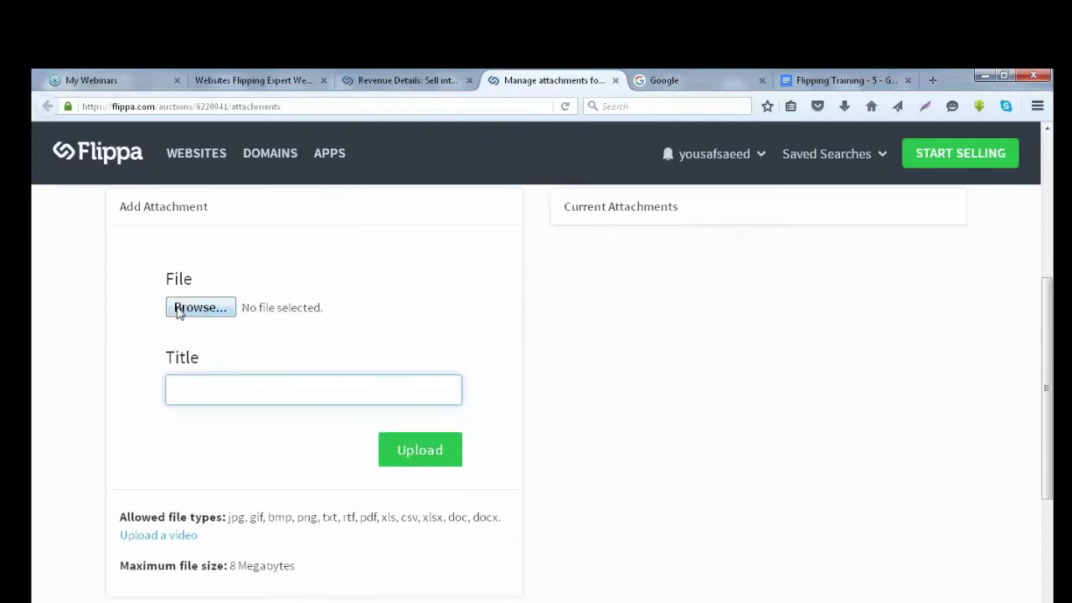
# Step: Try "Adsense Reve" as the attachment title and replace it with the saved entry "creativemisha - July- Adsense"
pyautogui.click(205, 393)
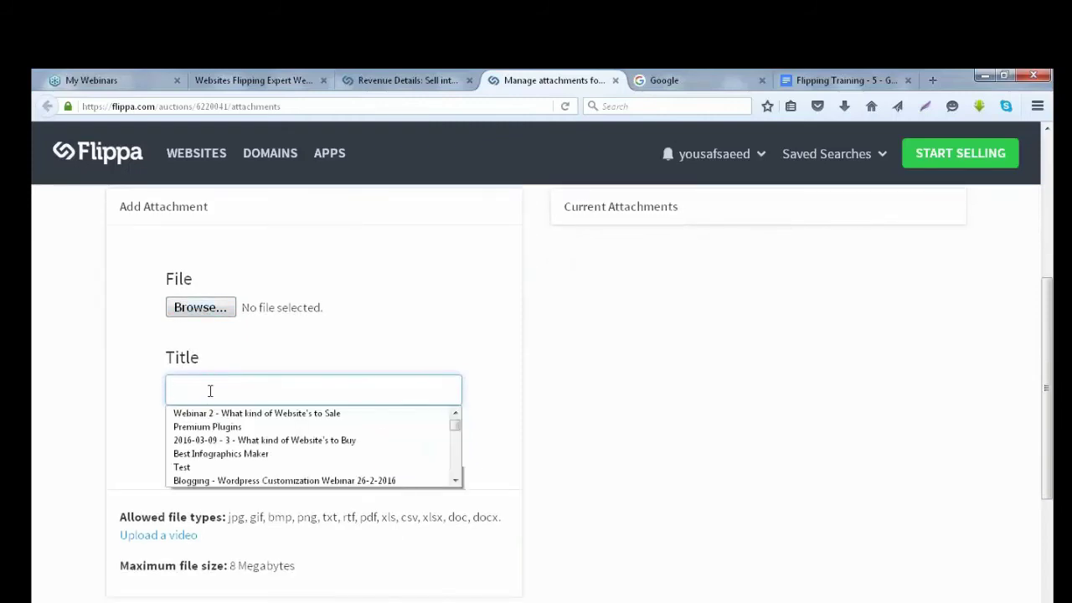
pyautogui.press('Escape')
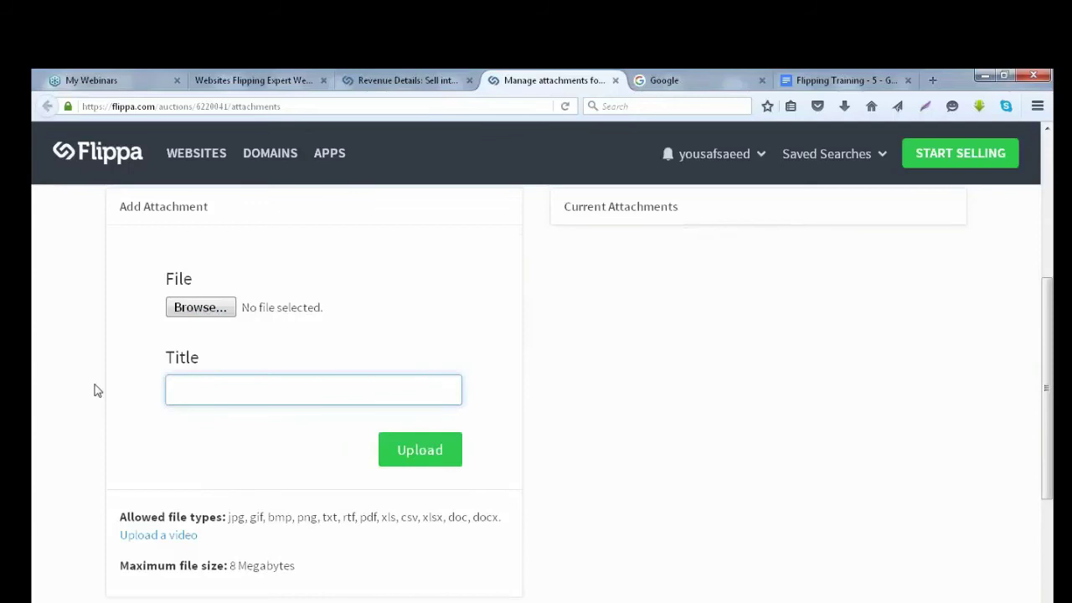
pyautogui.write('Adsense R')
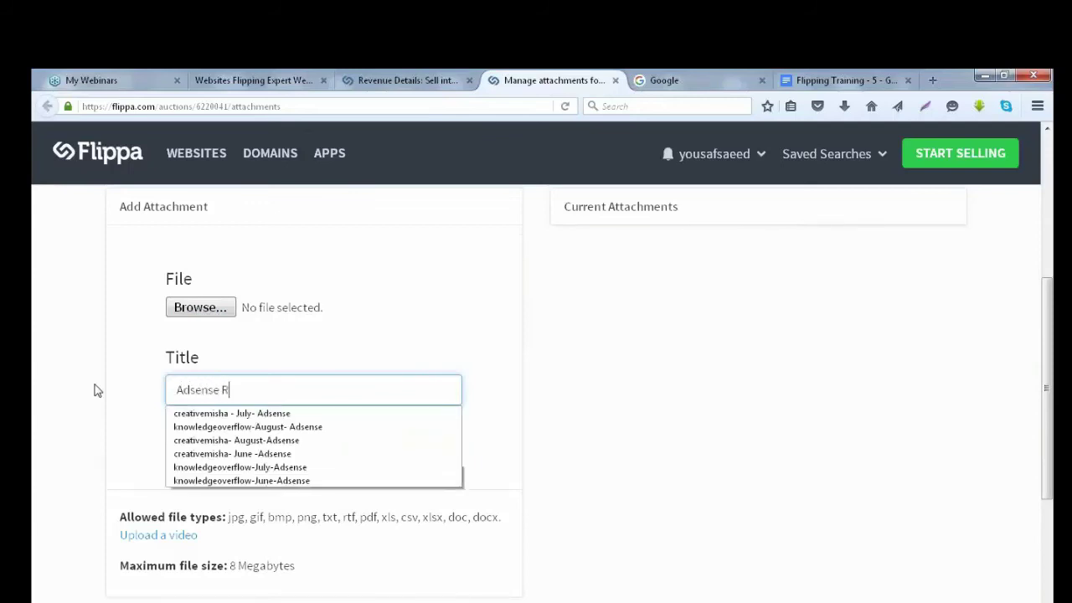
pyautogui.write('eve')
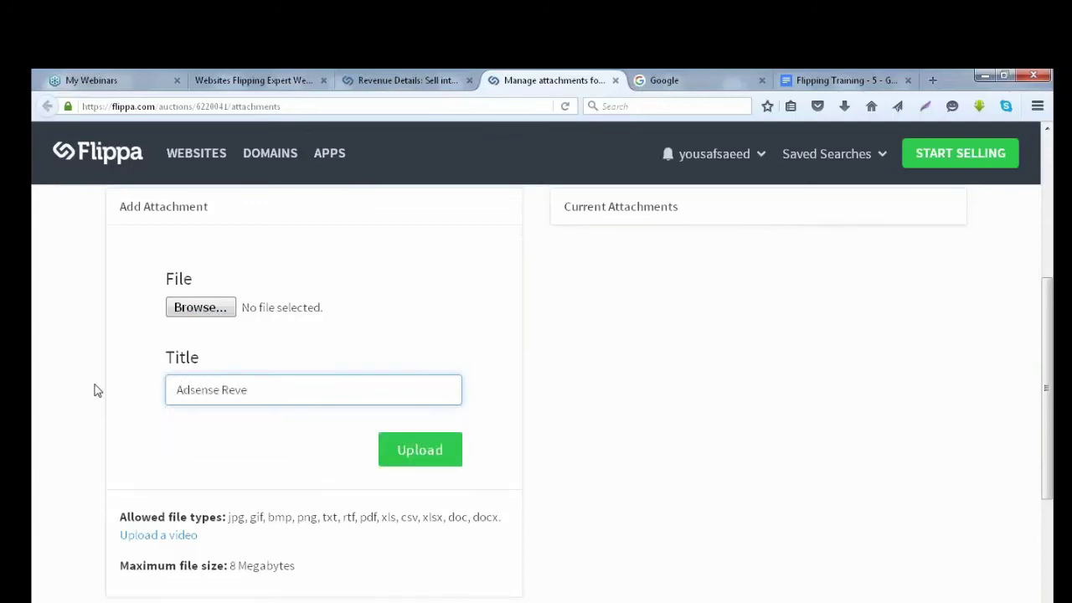
pyautogui.press('BackSpace')
pyautogui.press('BackSpace')
pyautogui.press('BackSpace')
pyautogui.press('BackSpace')
pyautogui.press('Down')
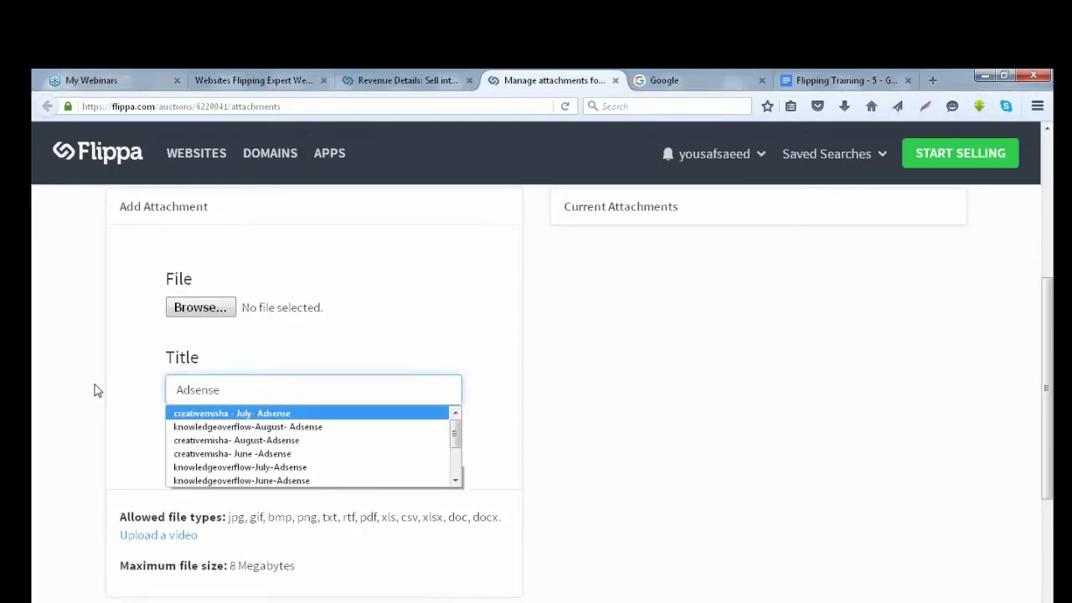
pyautogui.press('Return')
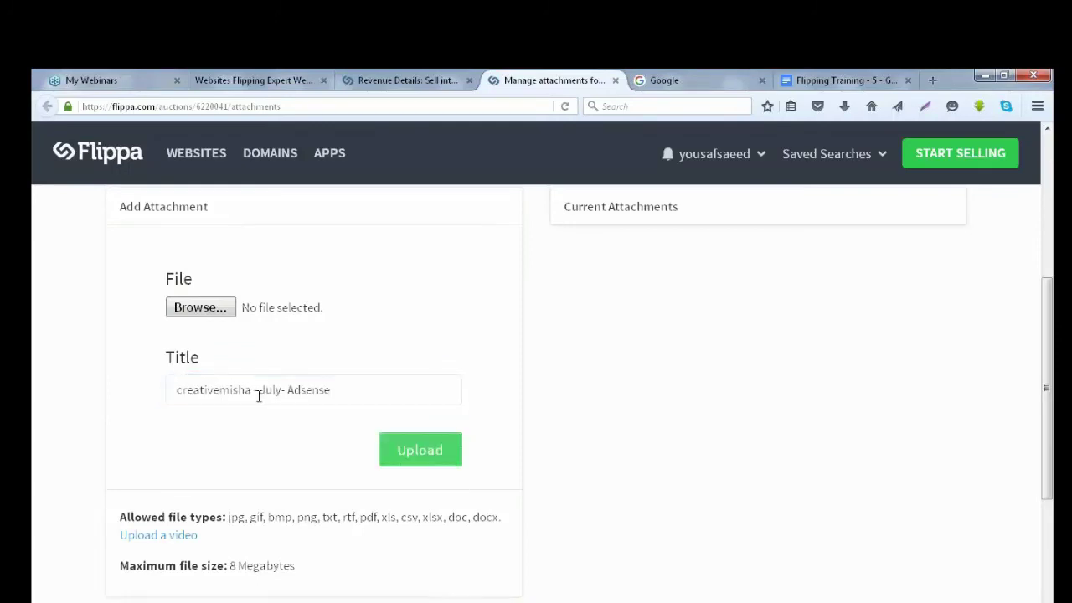
# Step: Append a sample revenue amount to the attachment title and clear the whole title
pyautogui.moveTo(258, 395); pyautogui.dragTo(167, 395)
pyautogui.click(350, 395)
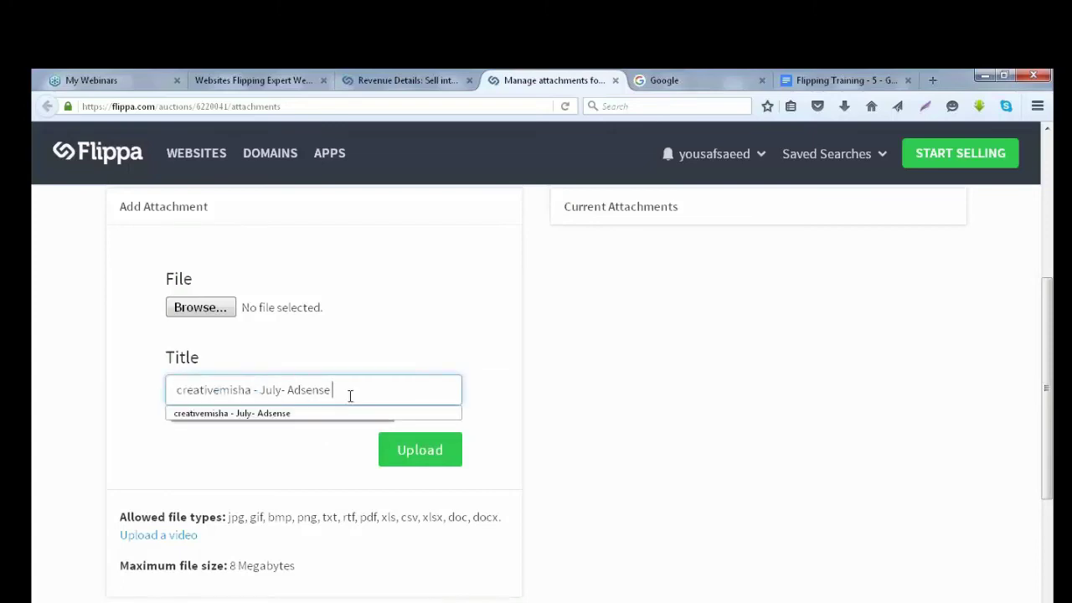
pyautogui.write('-')
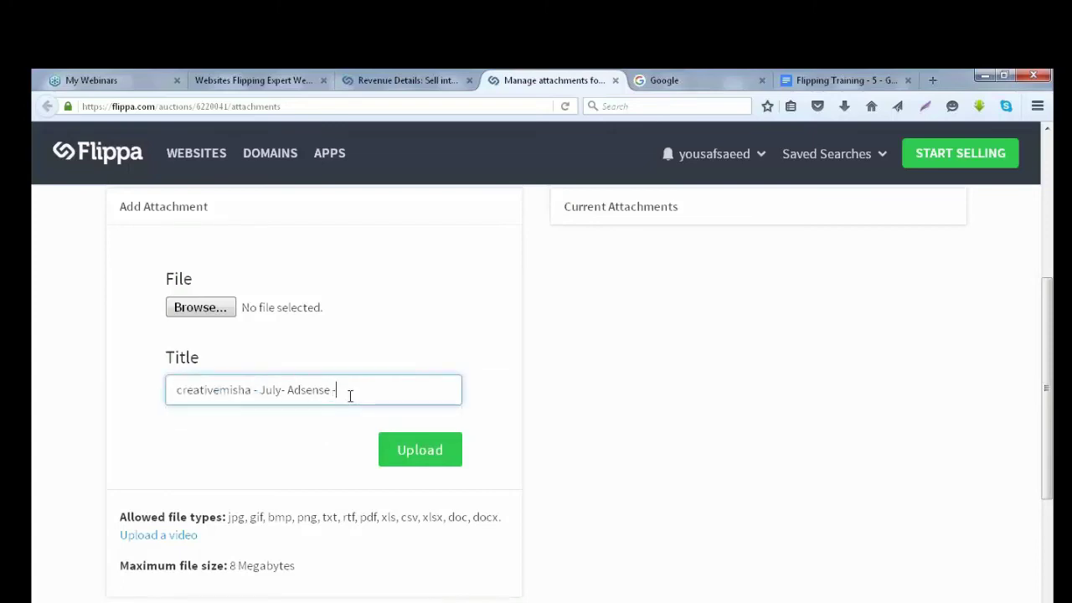
pyautogui.write('1$$')
pyautogui.write('100')
pyautogui.click(151, 394)
pyautogui.moveTo(386, 383); pyautogui.dragTo(114, 386)
pyautogui.press('BackSpace')
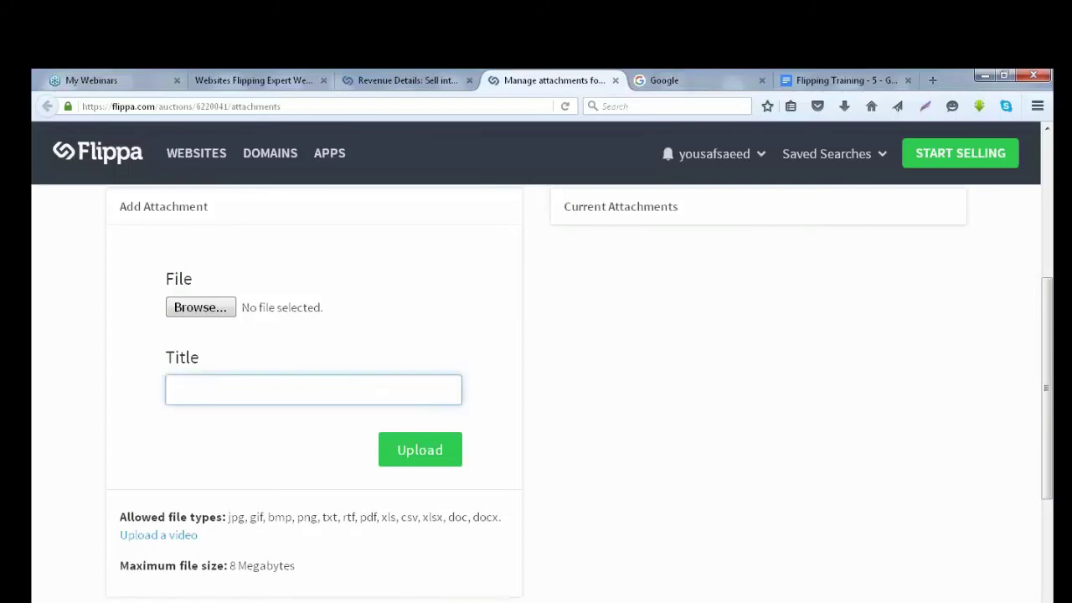
# Step: Examine the attachment page's allowed file types, video upload option and maximum file size
pyautogui.scroll(-1, 196, 483)
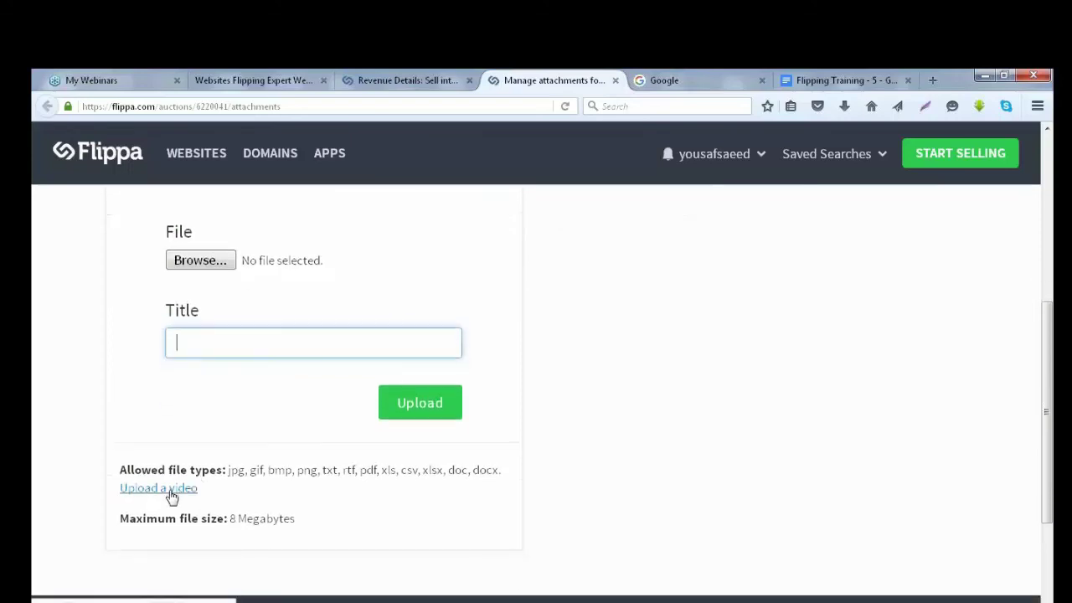
pyautogui.click(267, 395)
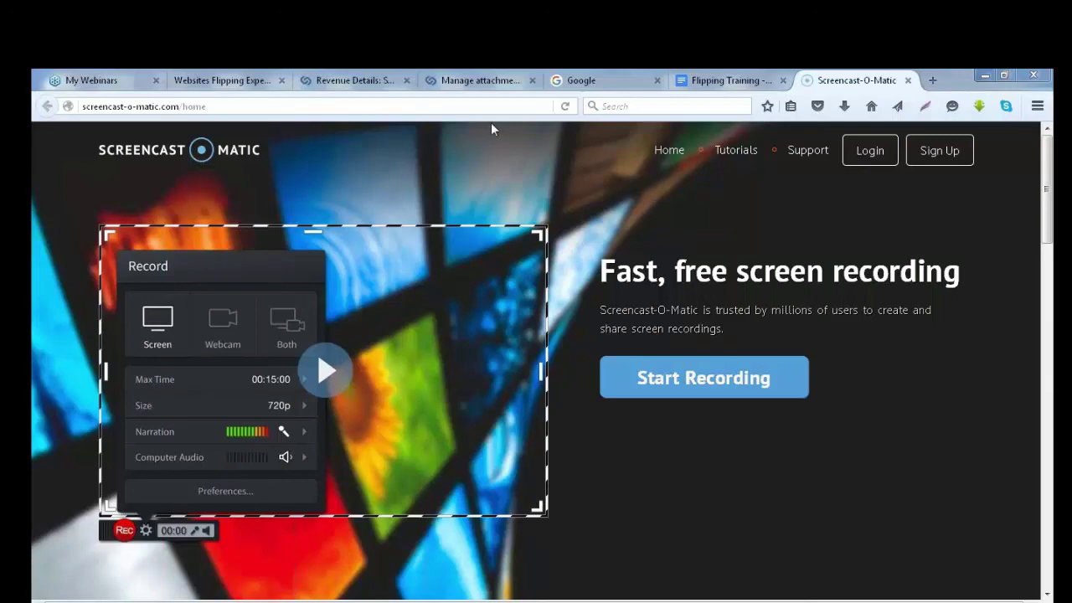
pyautogui.click(479, 75)
pyautogui.scroll(-4, 298, 354)
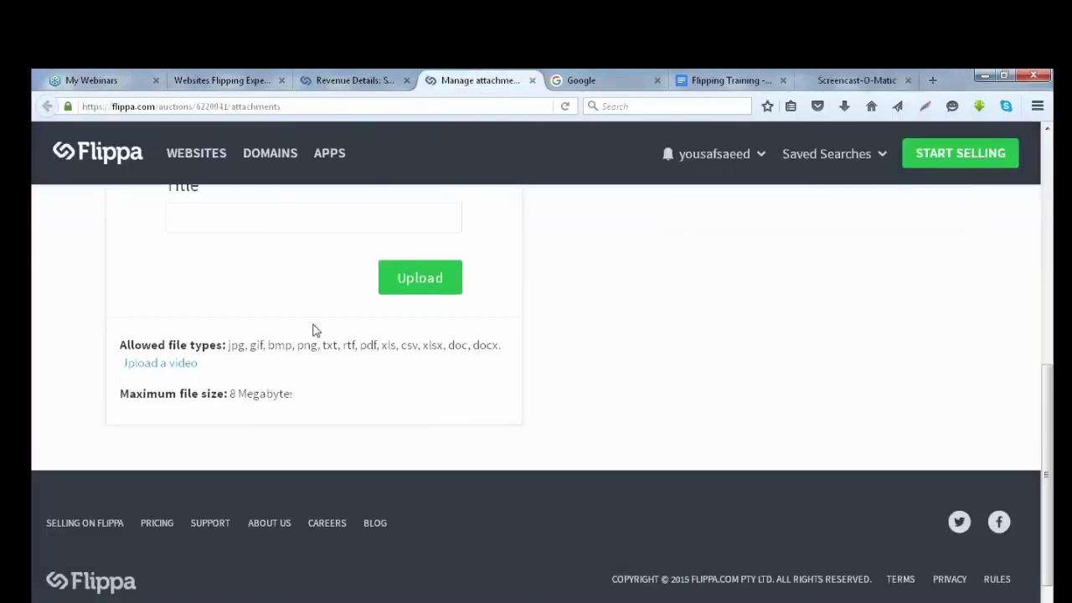
pyautogui.scroll(4, 310, 330)
# Step: Return to the Revenue Details form and continue to the next listing page
pyautogui.click(356, 80)
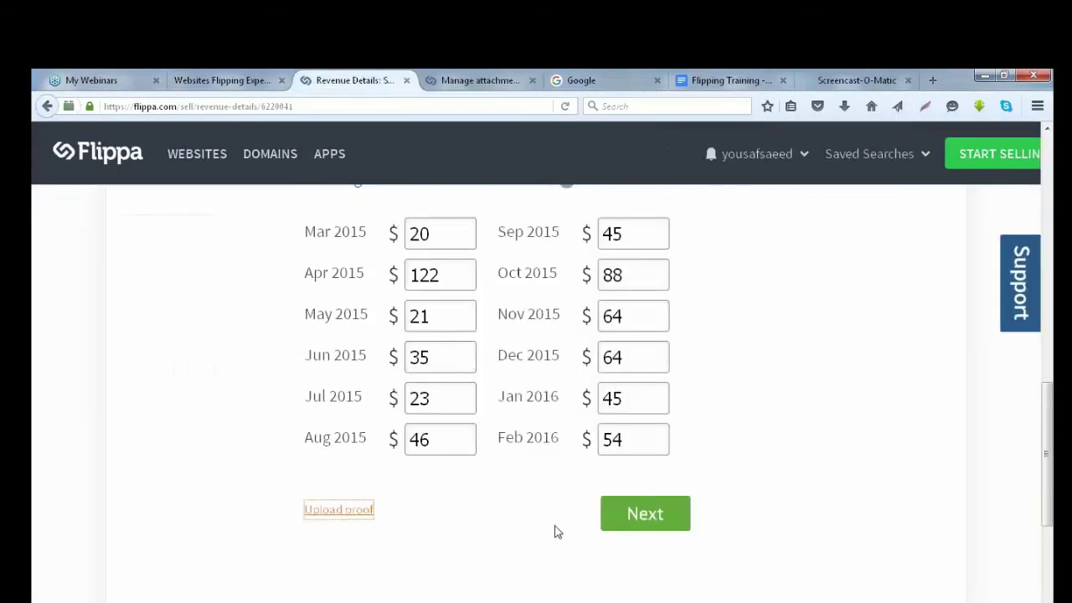
pyautogui.click(653, 525)
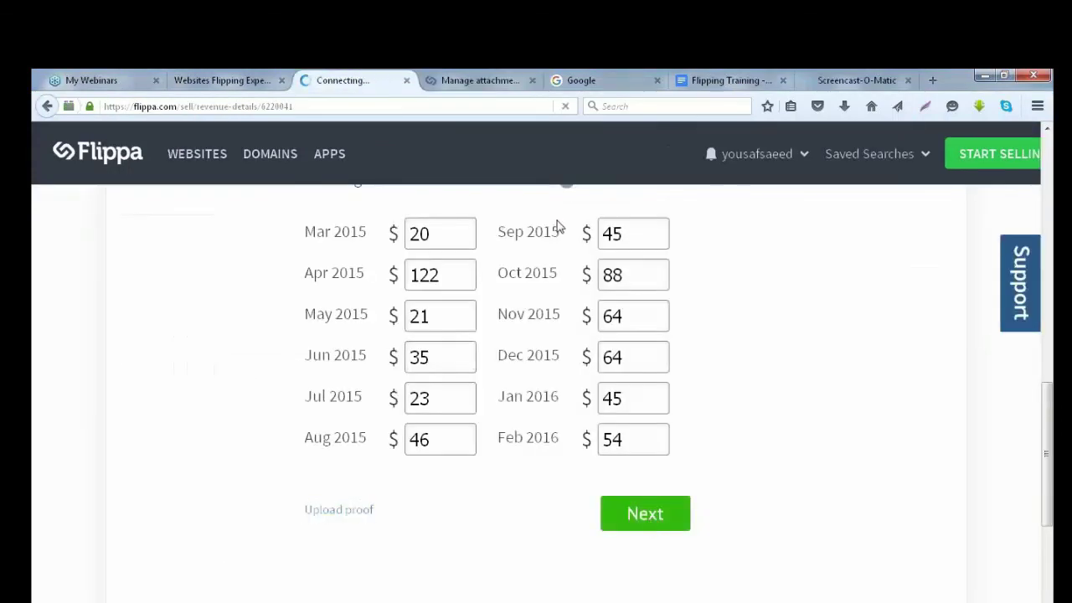